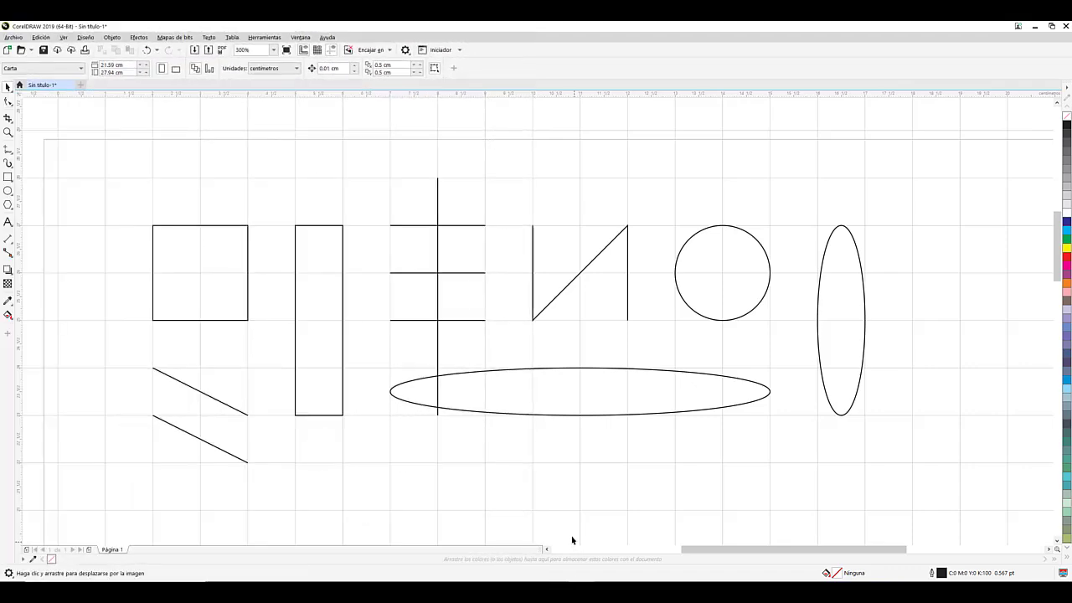
- Draw a closed triangle 2 cm wide and 1 cm high with the Polyline tool, below the two diagonal lines
drag(509, 498, 500, 318)
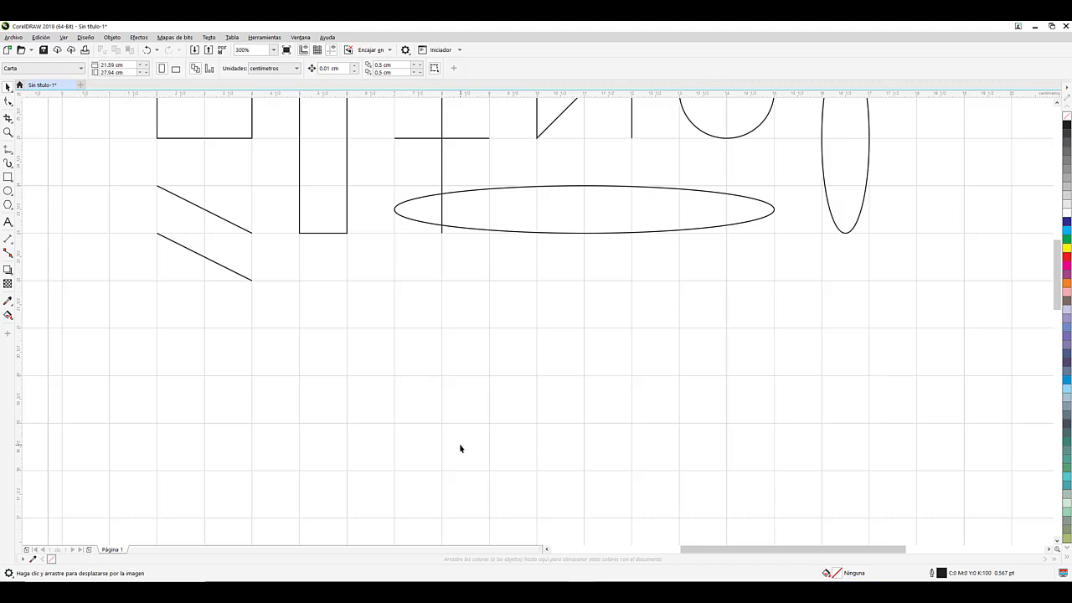
drag(407, 426, 413, 349)
drag(385, 412, 397, 390)
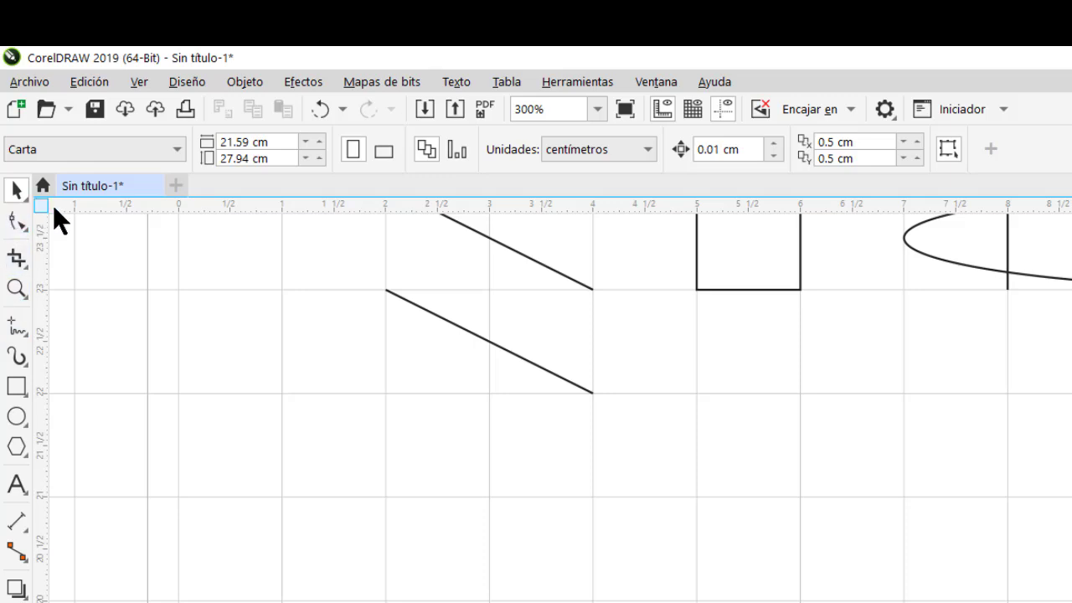
click(19, 327)
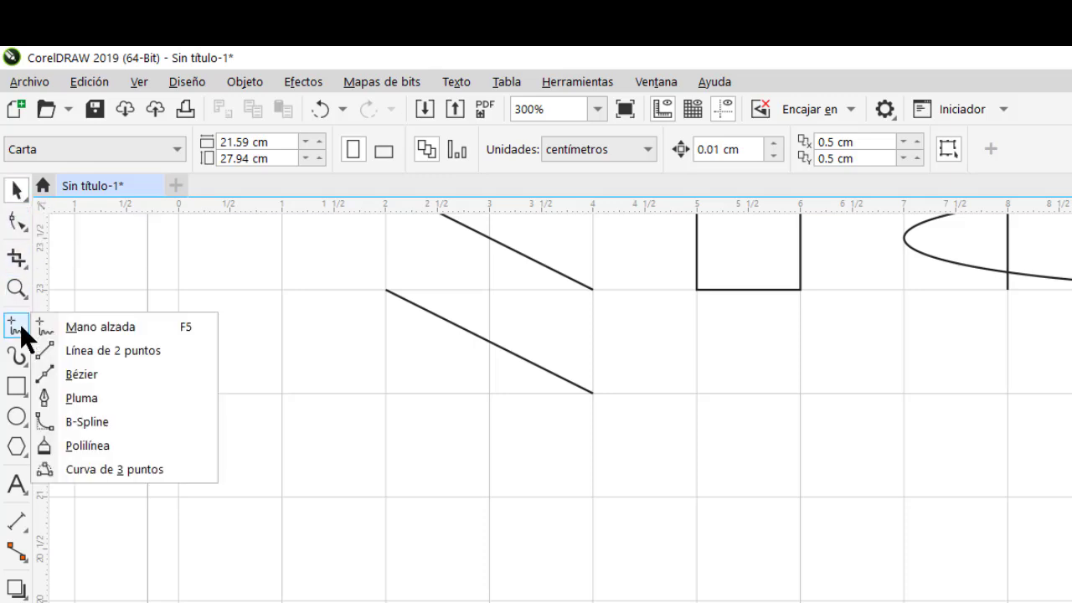
click(82, 446)
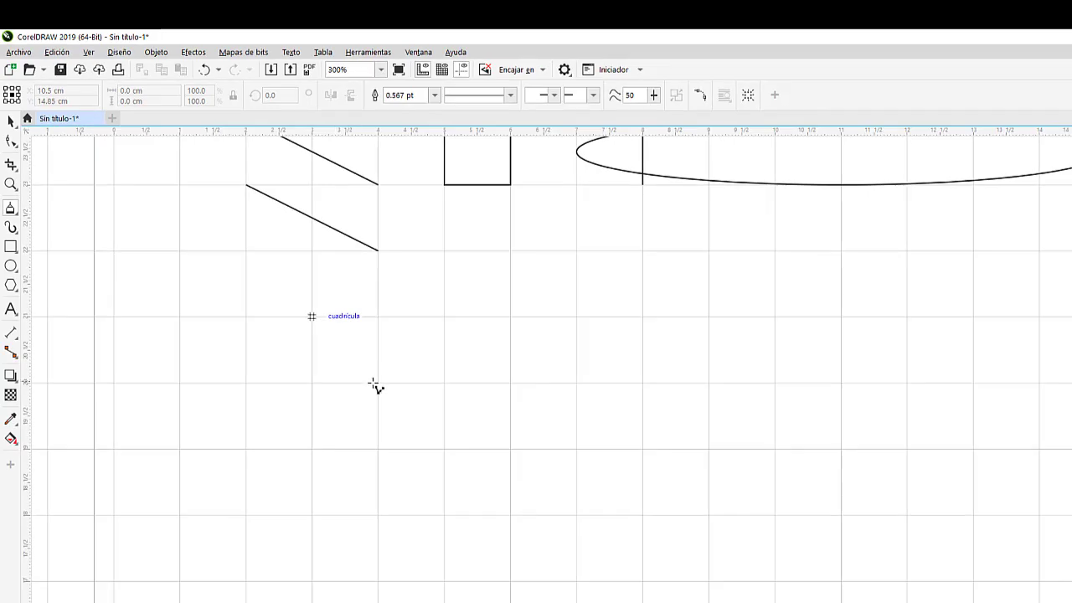
click(245, 383)
click(311, 318)
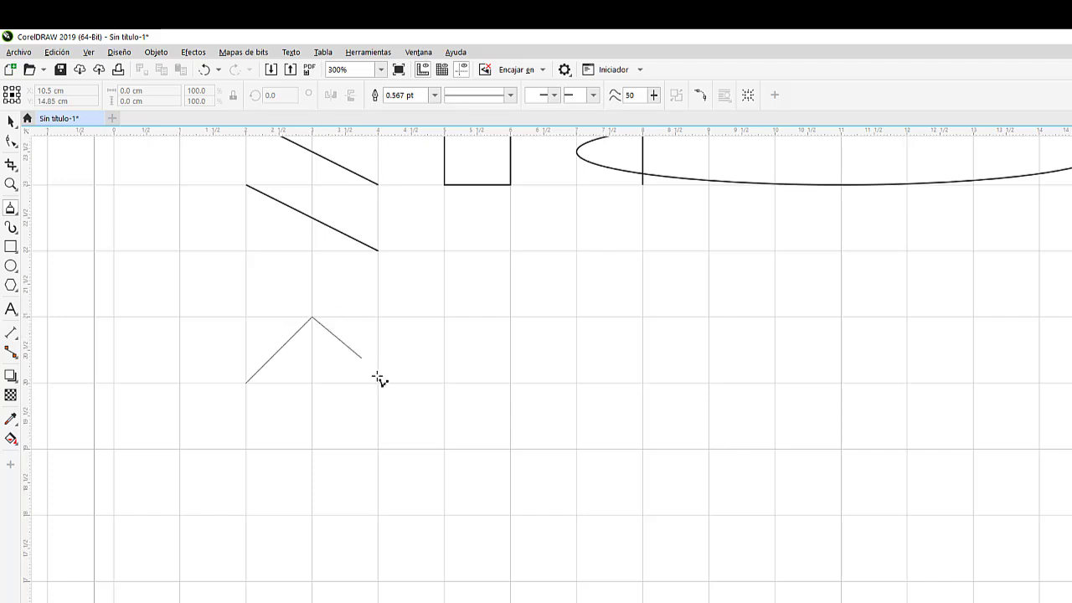
click(378, 383)
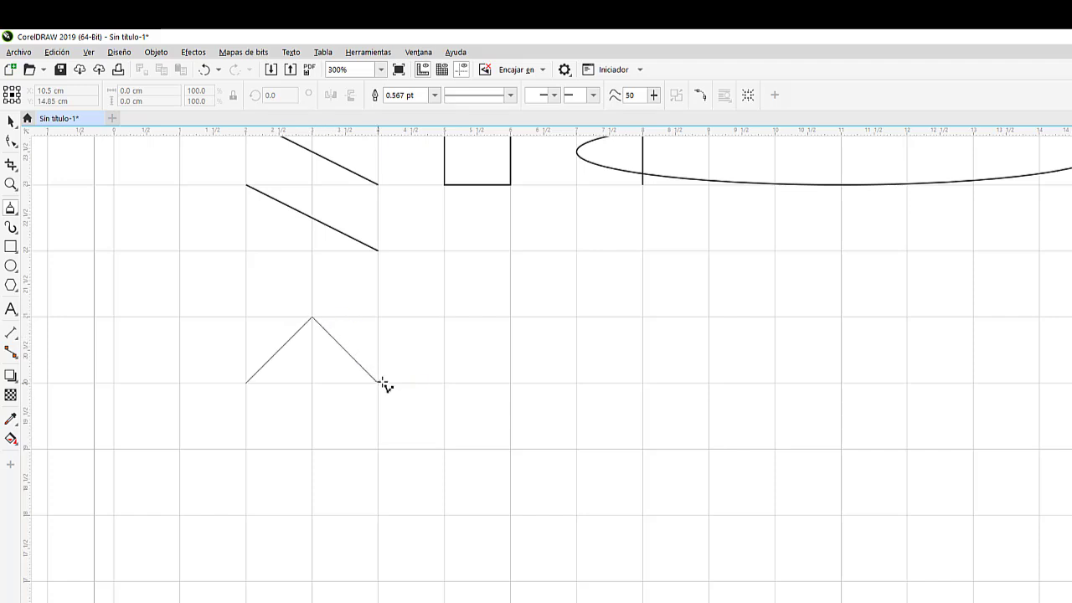
click(246, 383)
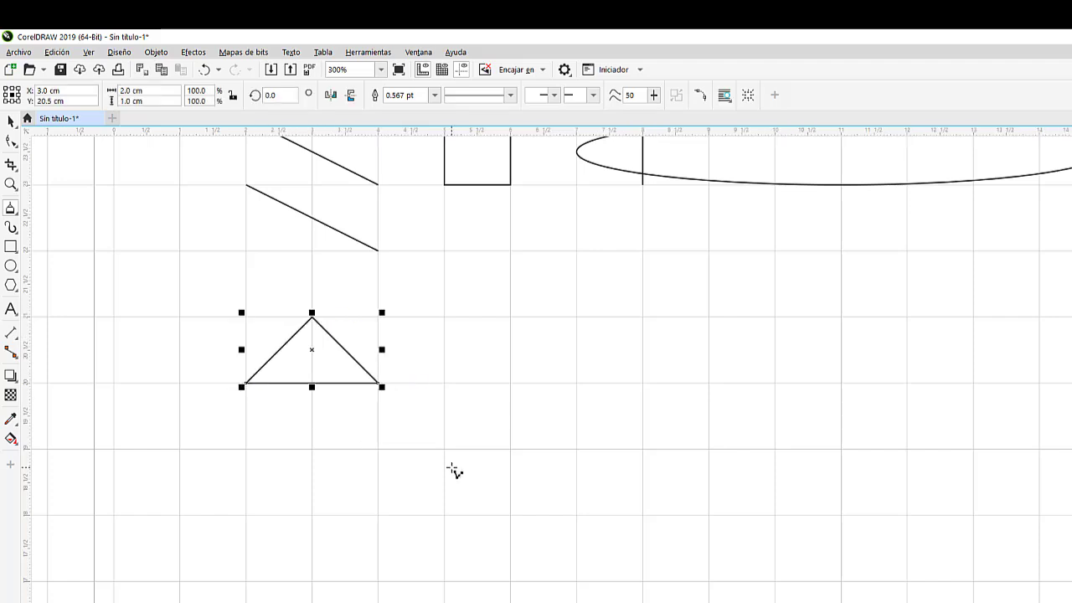
- Draw a closed trapezoid beside the triangle, 4 cm wide at the base, 2 cm wide at the top and 2 cm high
click(445, 317)
click(577, 317)
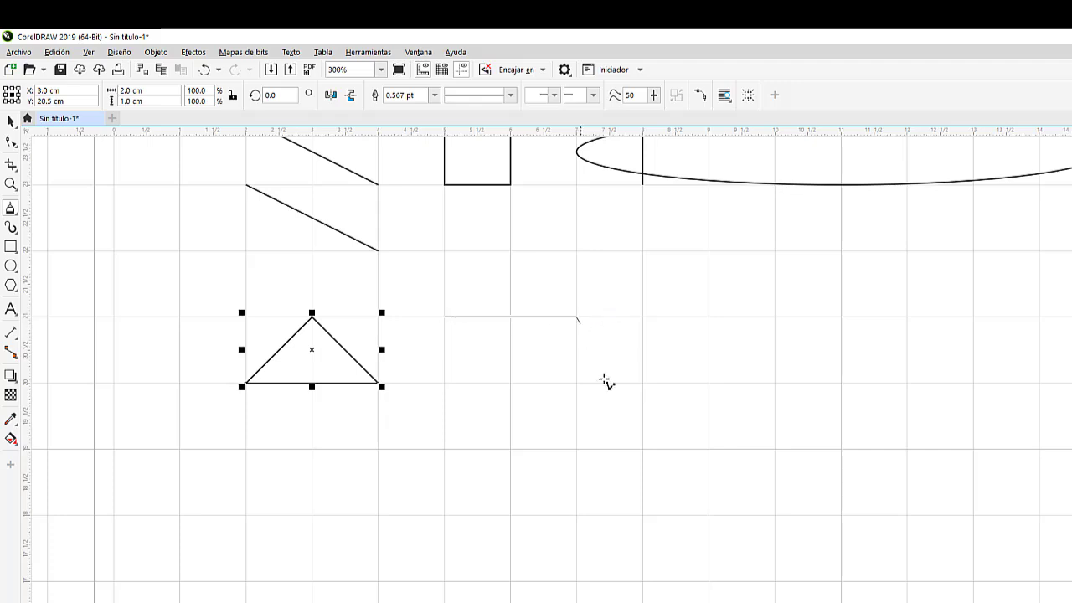
click(642, 449)
click(378, 449)
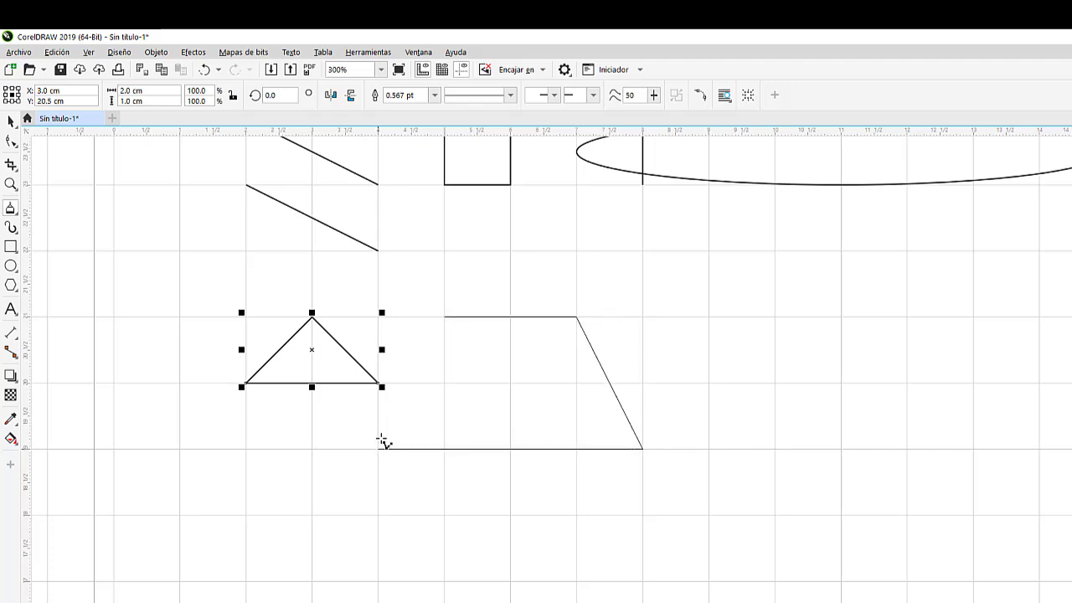
click(444, 317)
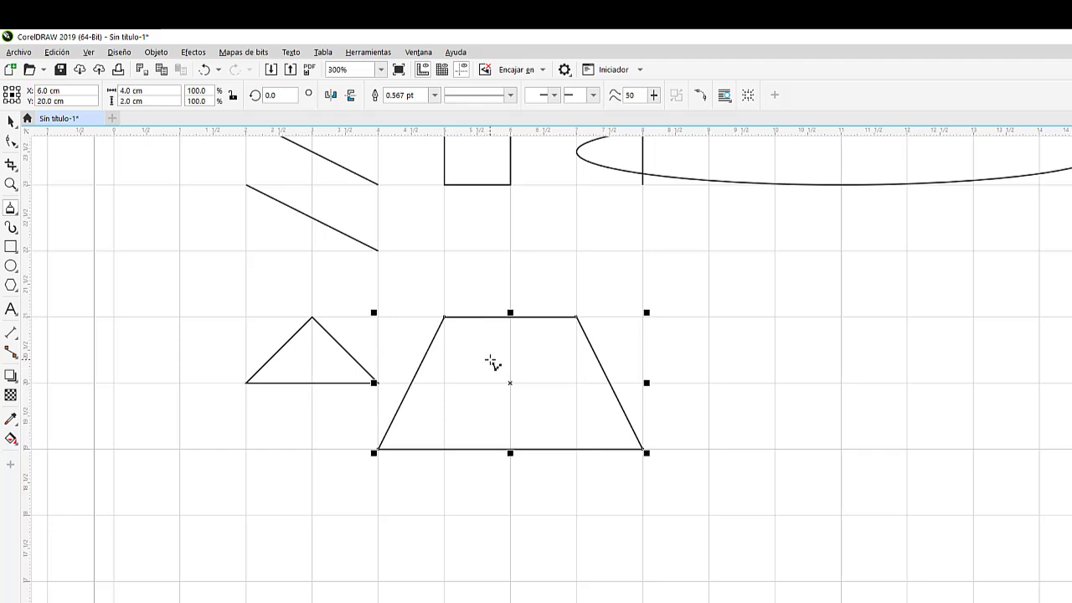
- Draw a closed rhombus 2 cm wide and 4 cm high beside the trapezoid
click(774, 317)
click(709, 449)
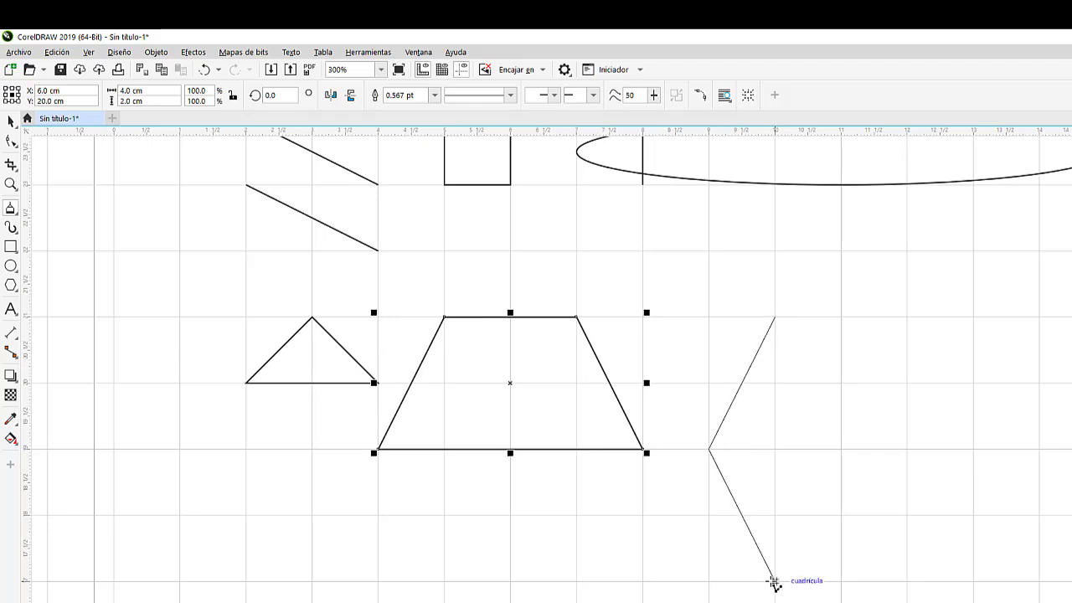
click(775, 581)
click(840, 448)
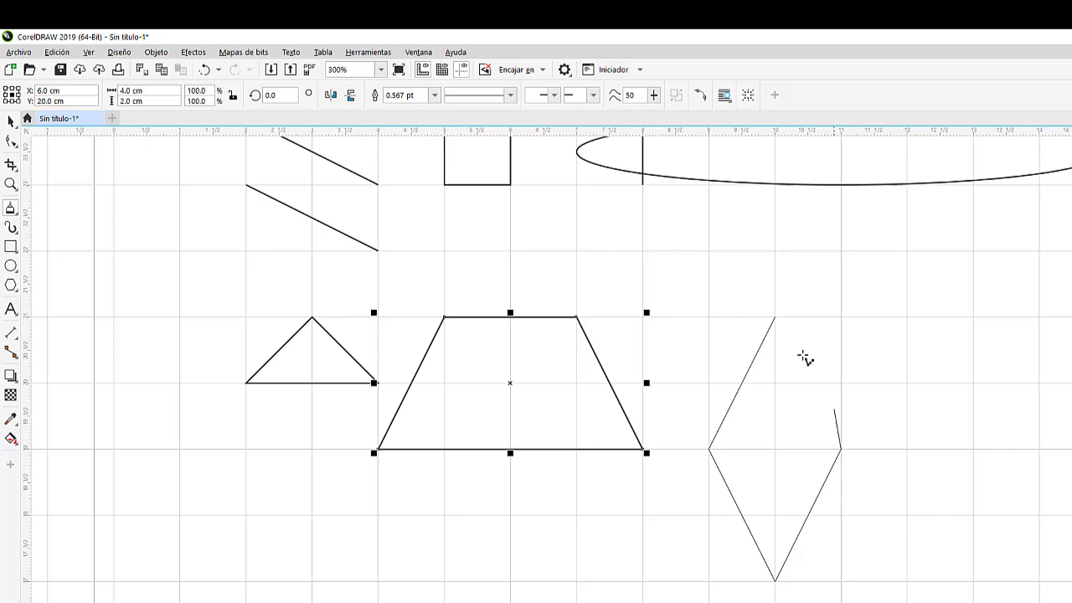
click(774, 317)
- Draw a closed hammer-like outline 6 cm wide and 3 cm high below the triangle, with a bevelled head and a 4 by 1 cm shaft
drag(816, 422, 681, 429)
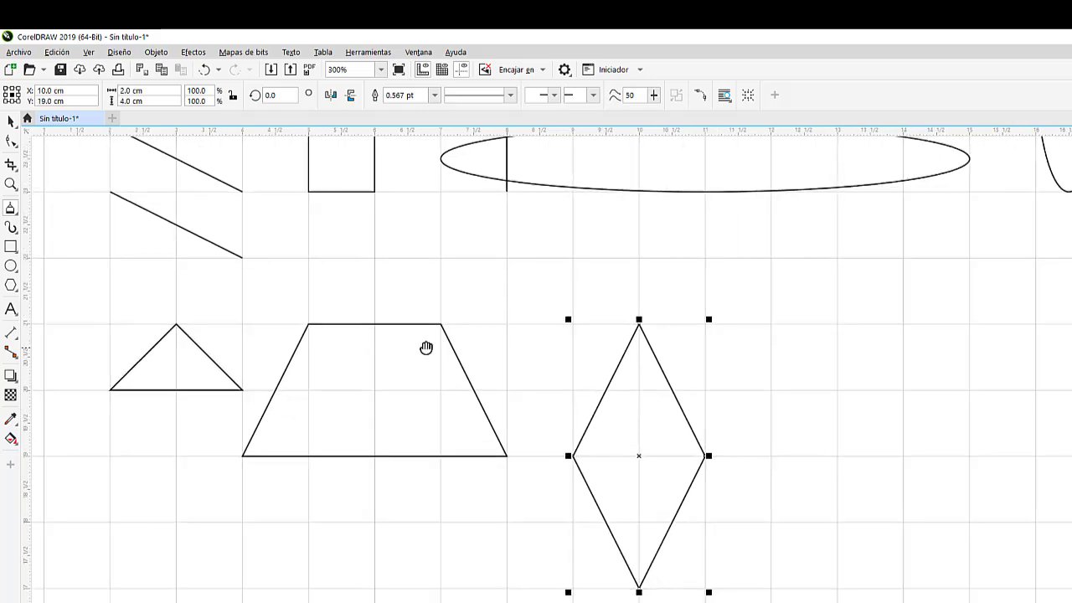
drag(426, 348, 621, 325)
drag(307, 500, 385, 433)
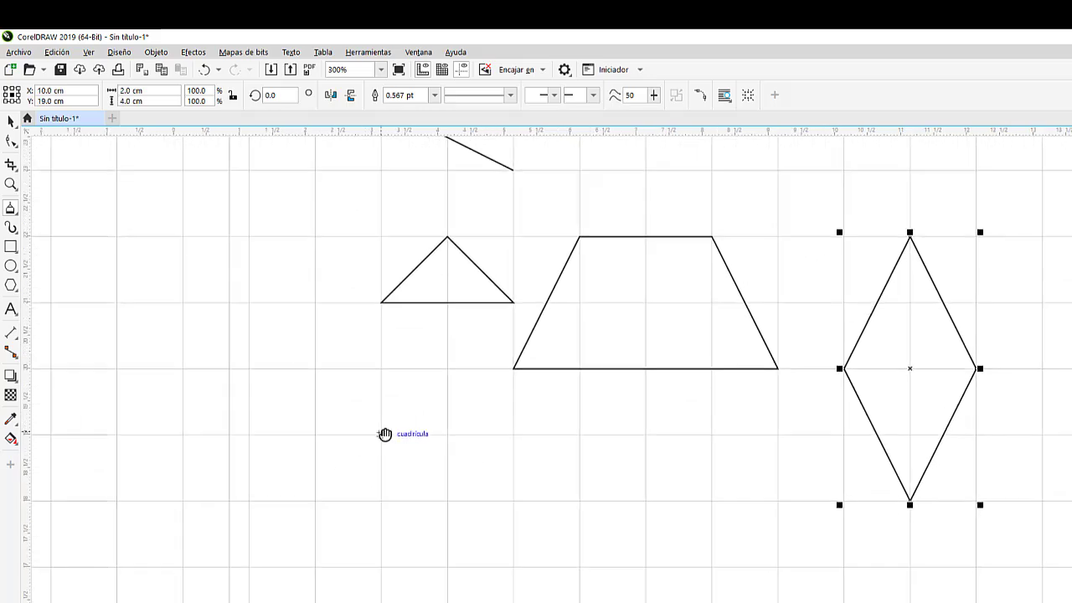
click(383, 499)
click(449, 433)
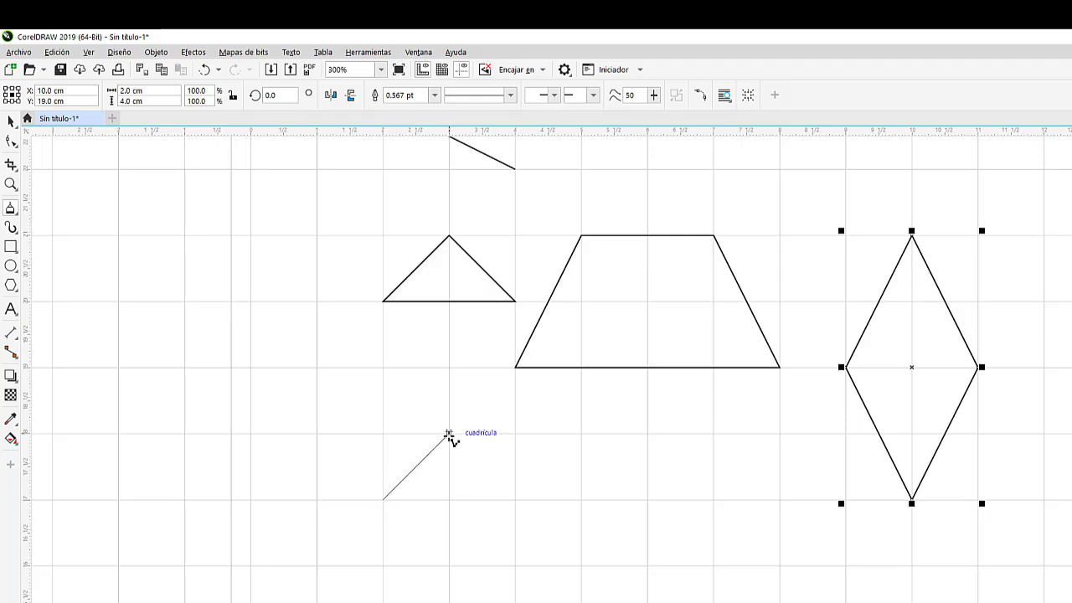
click(514, 433)
click(515, 500)
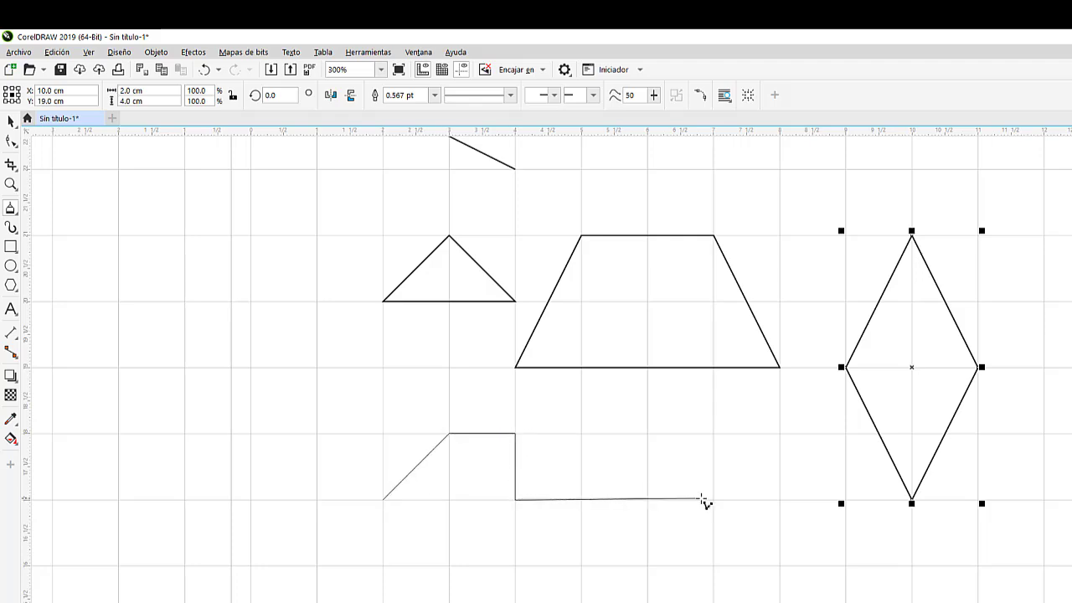
click(779, 500)
click(779, 566)
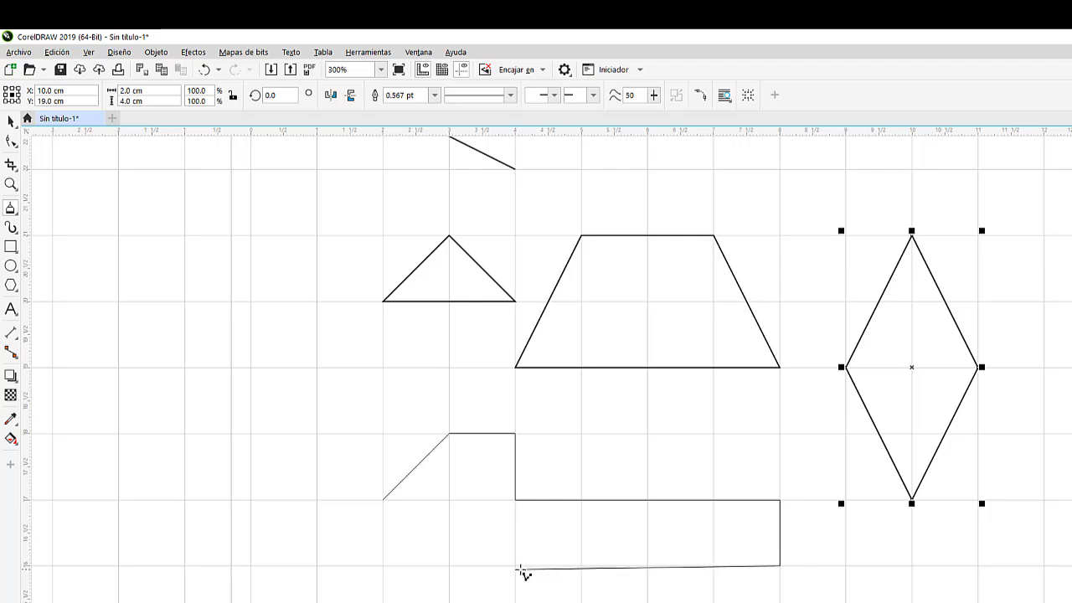
click(514, 566)
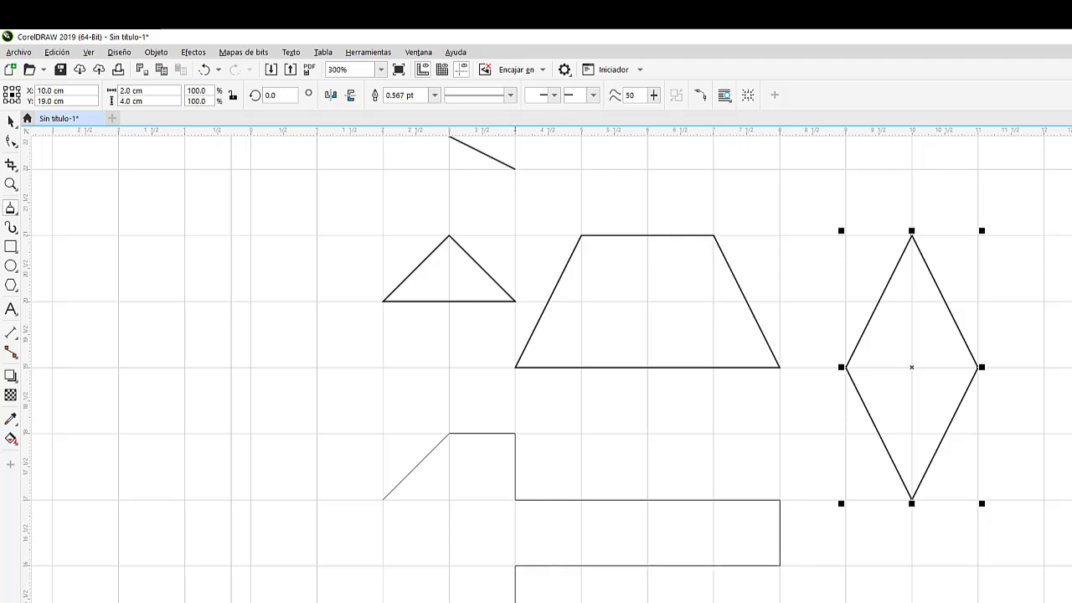
click(383, 566)
click(383, 500)
- Select the rhombus and fill it with yellow
scroll(586, 564, right, 3)
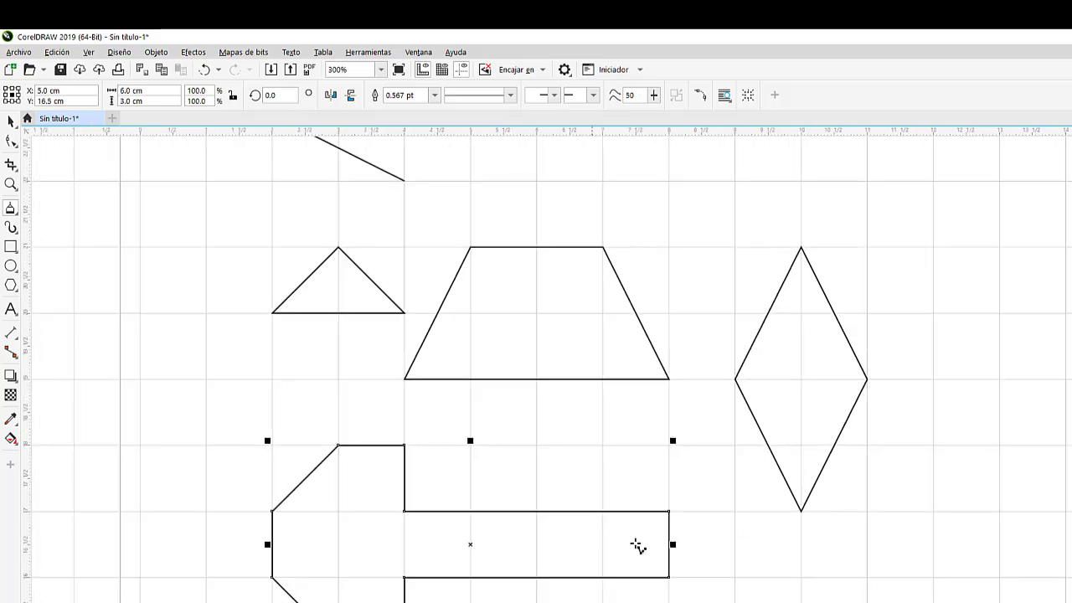
scroll(634, 545, right, 4)
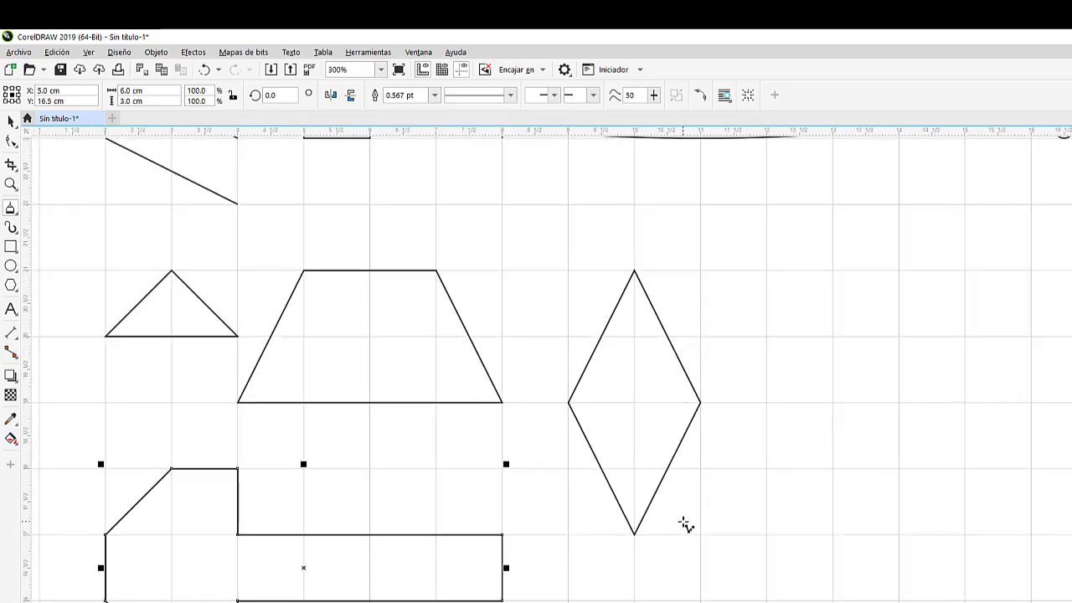
scroll(687, 521, left, 7)
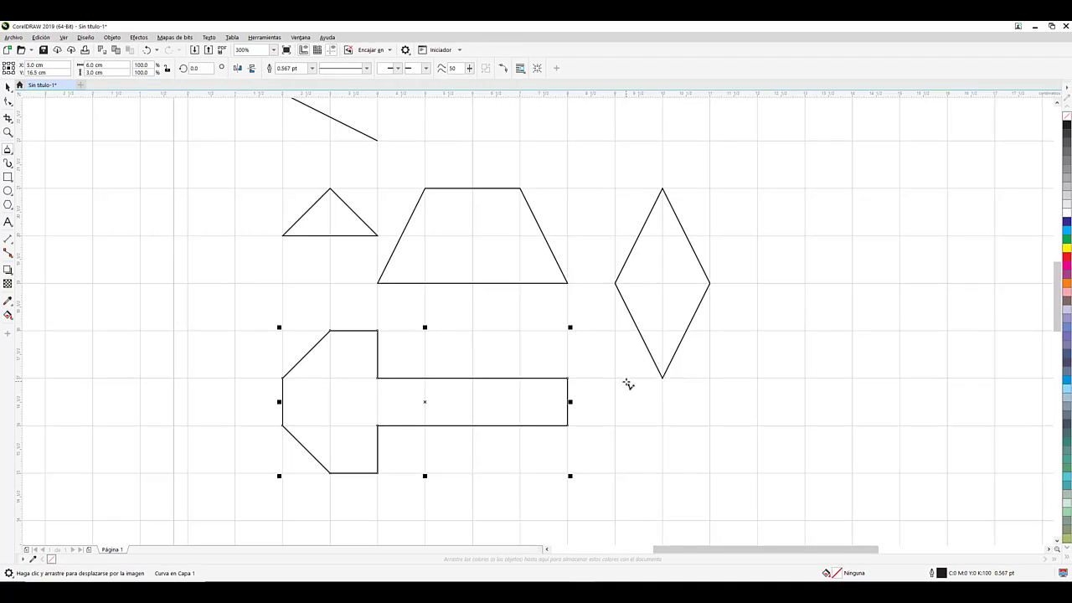
click(7, 87)
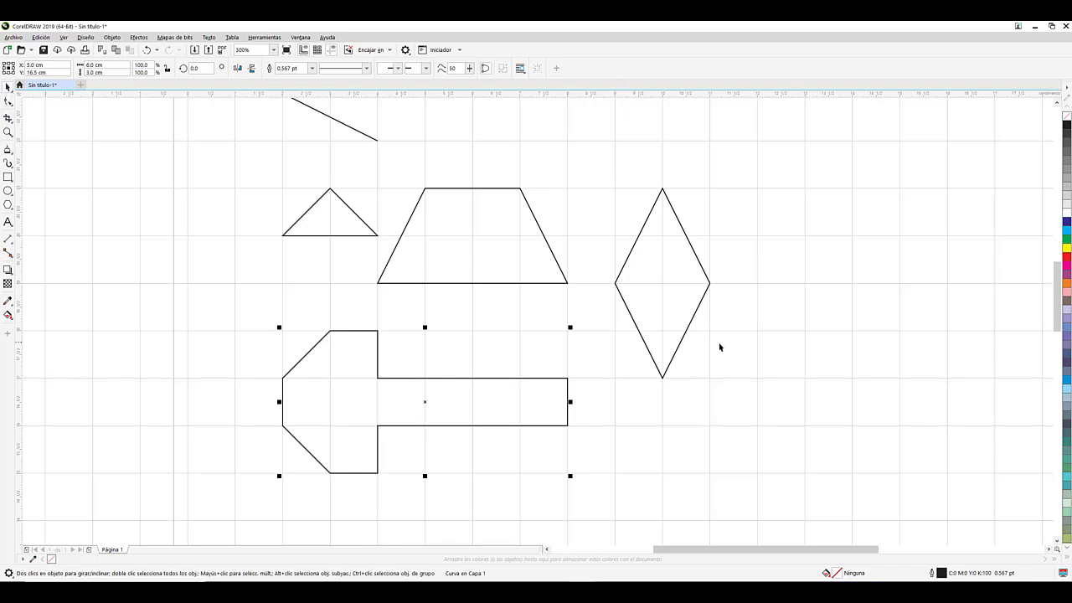
drag(720, 346, 673, 352)
click(645, 328)
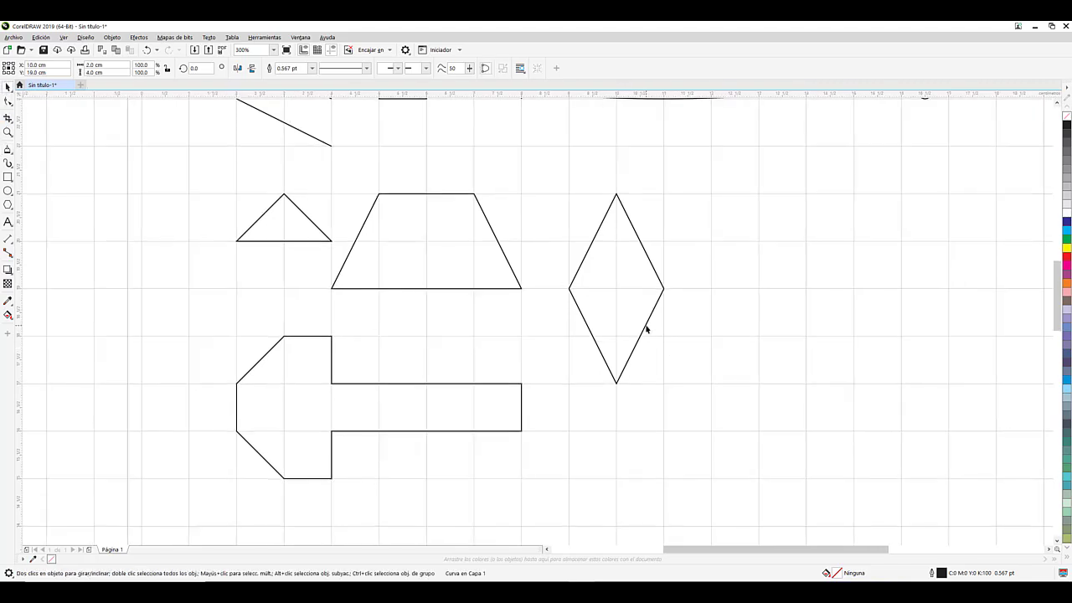
drag(641, 294, 614, 302)
scroll(613, 301, up, 2)
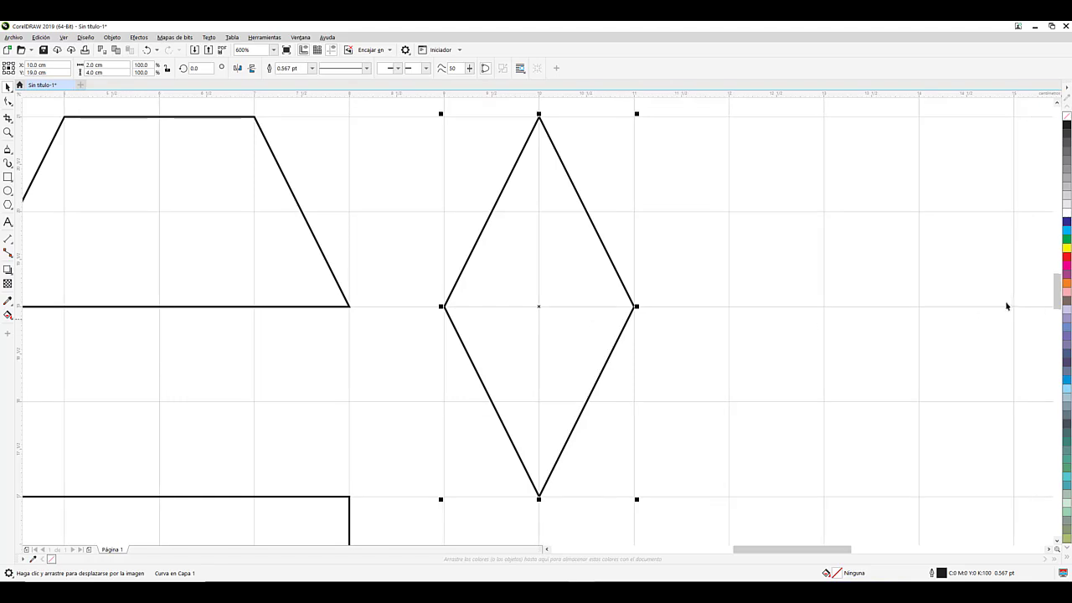
click(1065, 249)
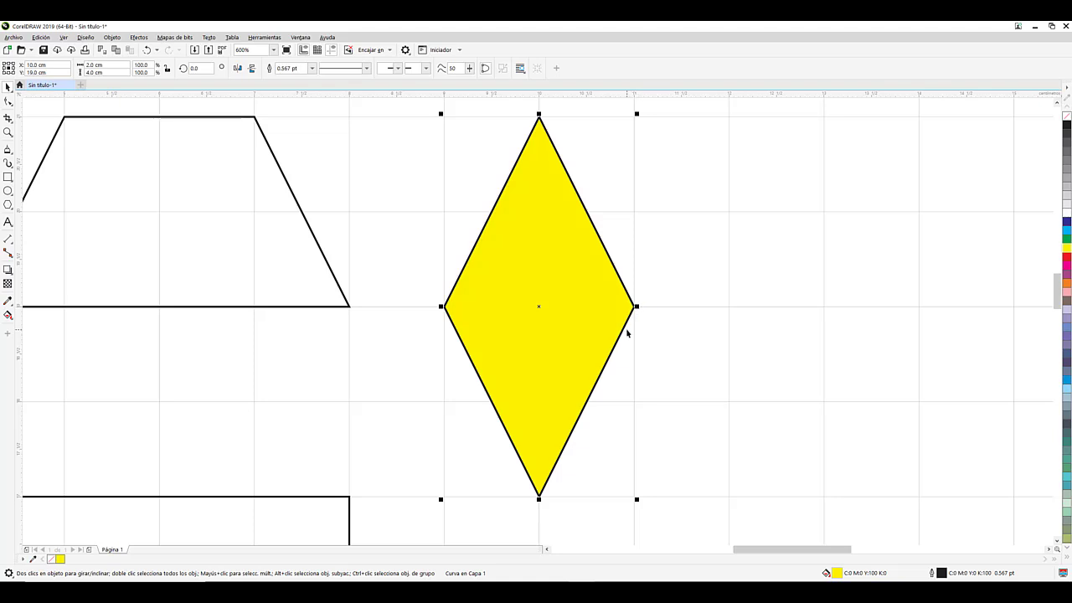
- Draw two 2 by 2 cm squares beside the yellow rhombus, the second overlapping the first one's lower-right corner by 1 cm
scroll(627, 333, down, 1)
drag(627, 334, 581, 336)
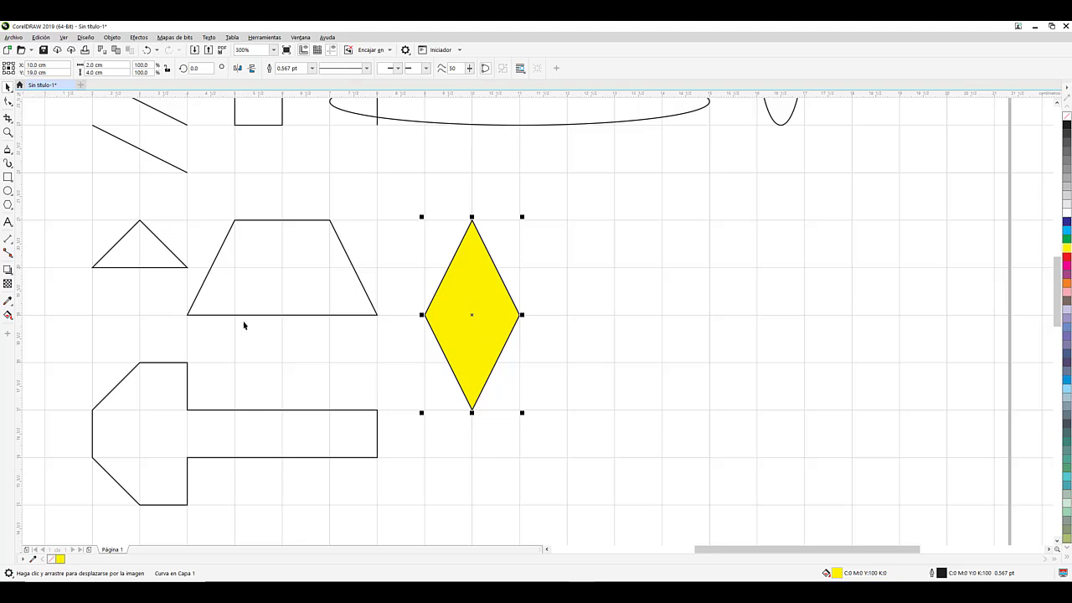
drag(244, 325, 259, 323)
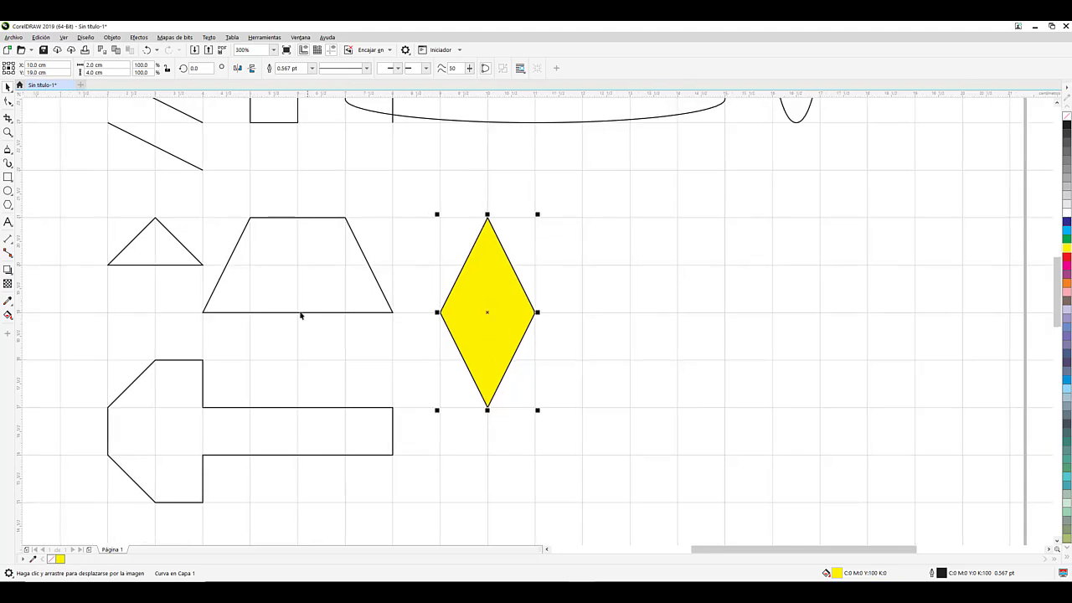
drag(558, 315, 383, 320)
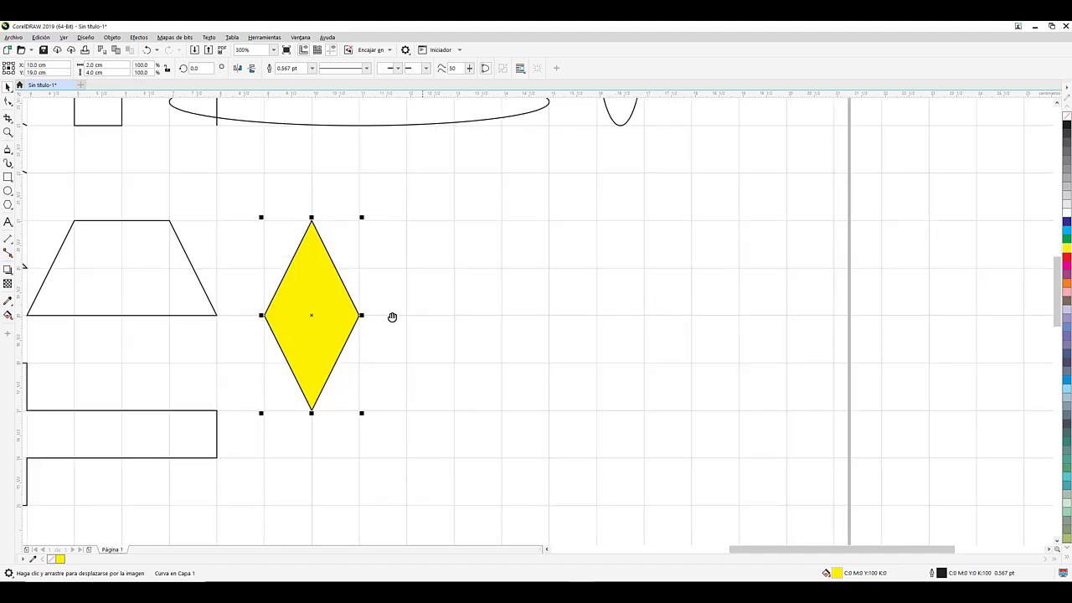
drag(390, 316, 353, 312)
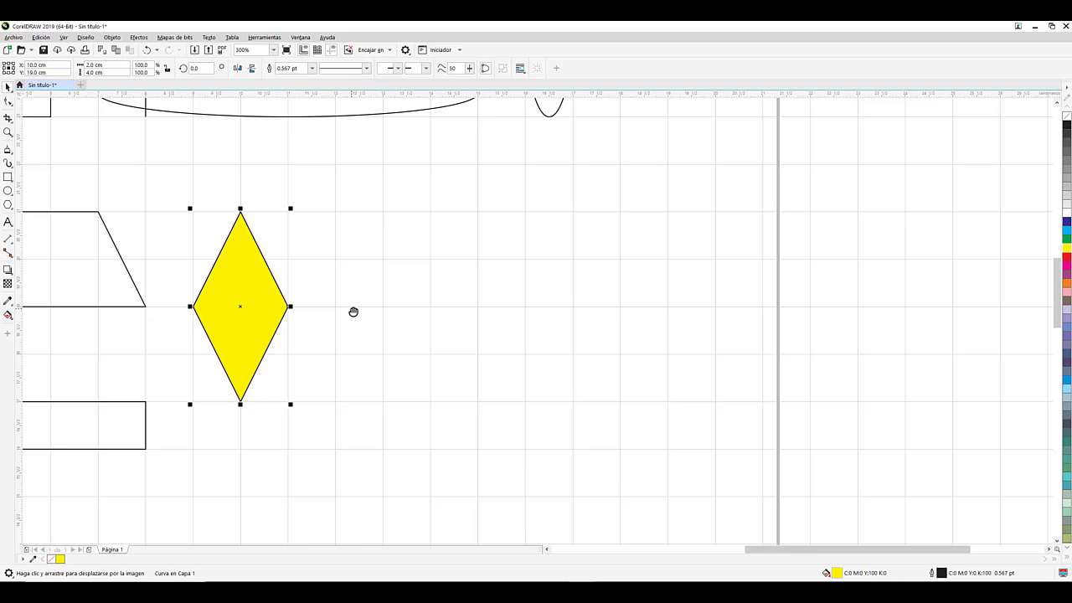
click(8, 177)
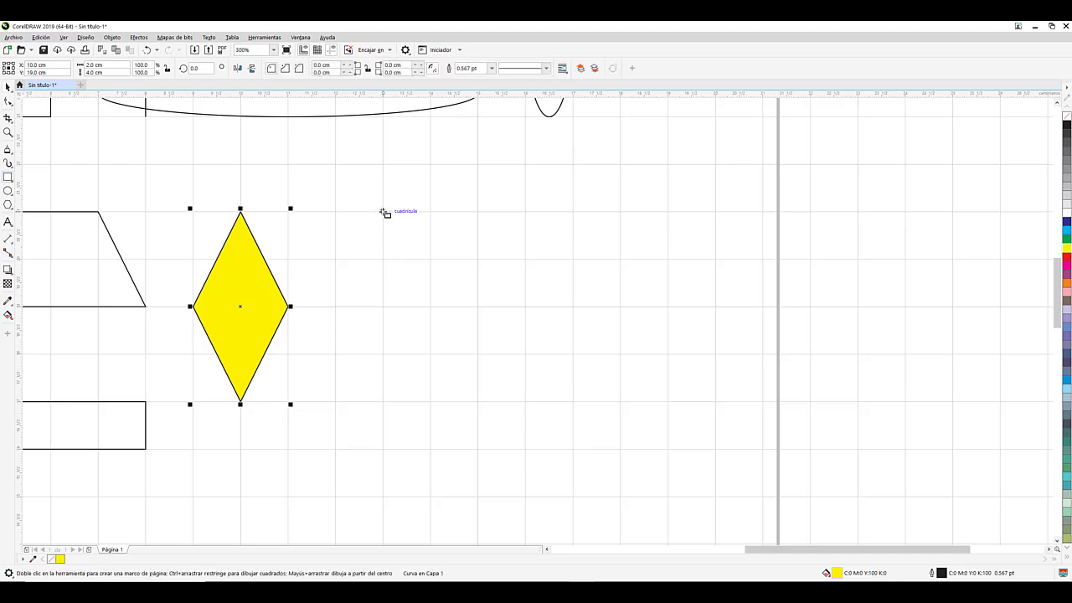
drag(384, 212, 479, 307)
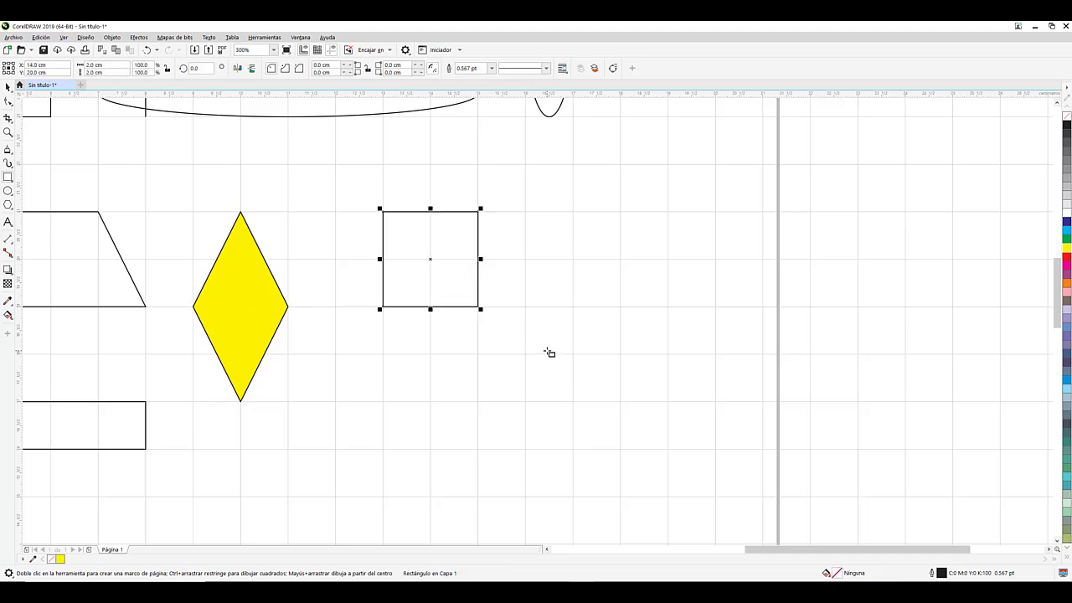
drag(527, 354, 430, 259)
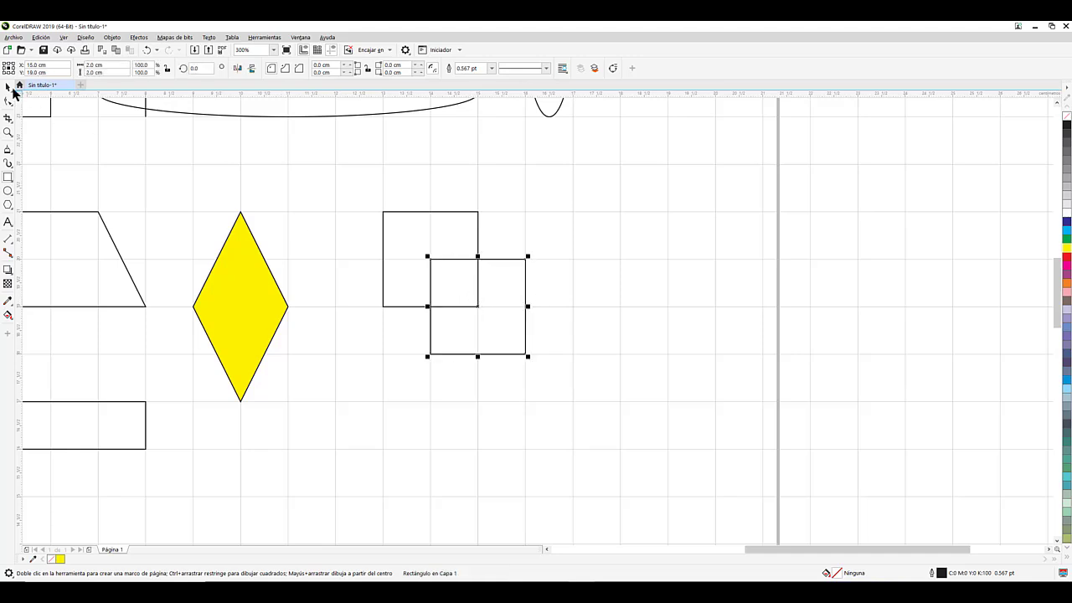
- Switch to the Pick tool and frame the two overlapping squares closely
click(8, 86)
scroll(421, 259, up, 3)
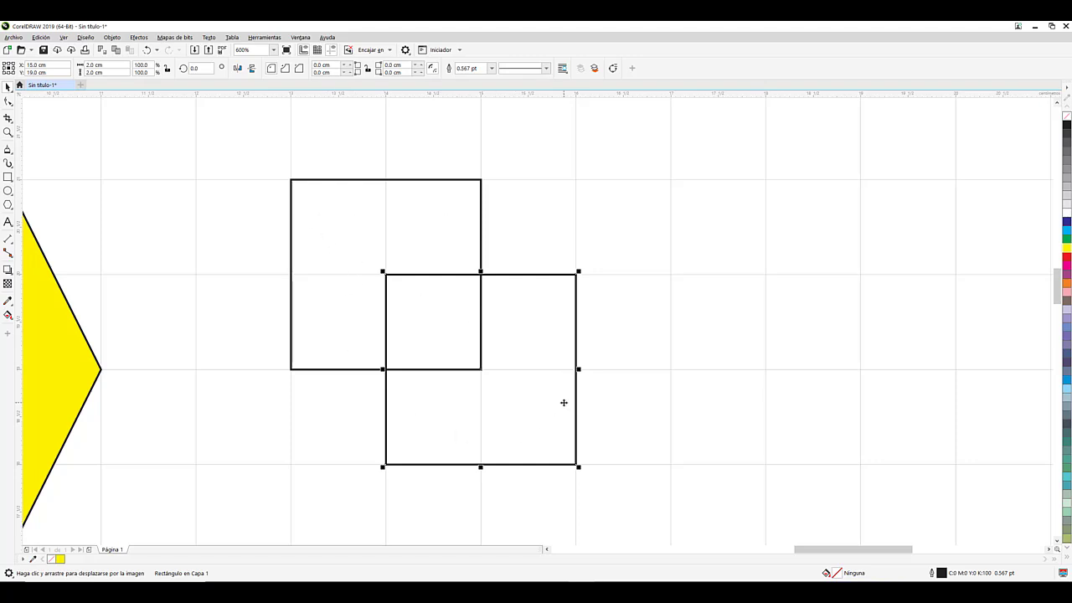
drag(522, 385, 462, 382)
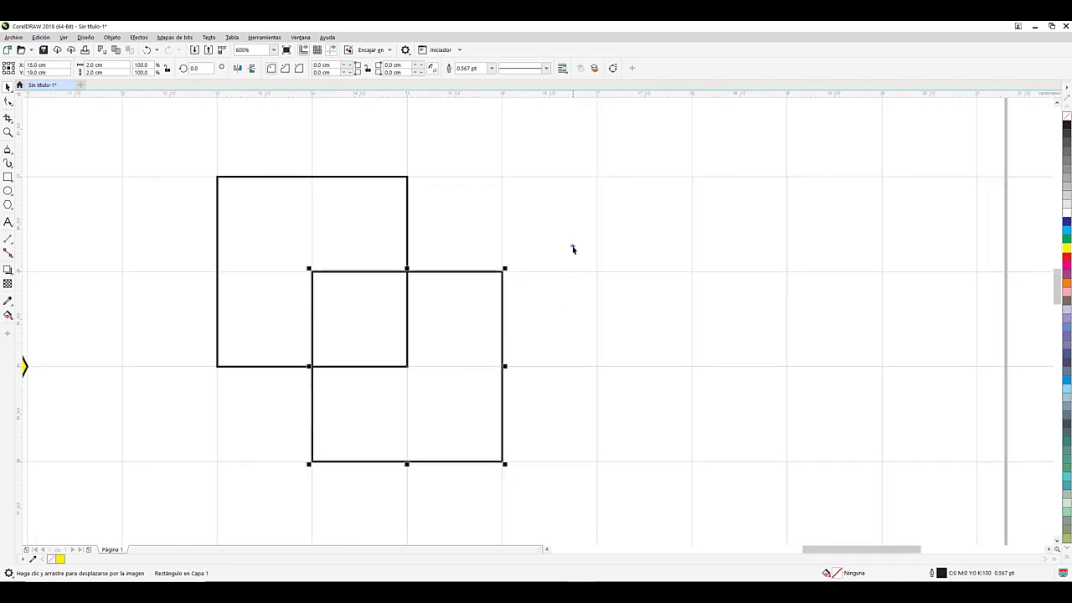
key(t)
text(SOLD)
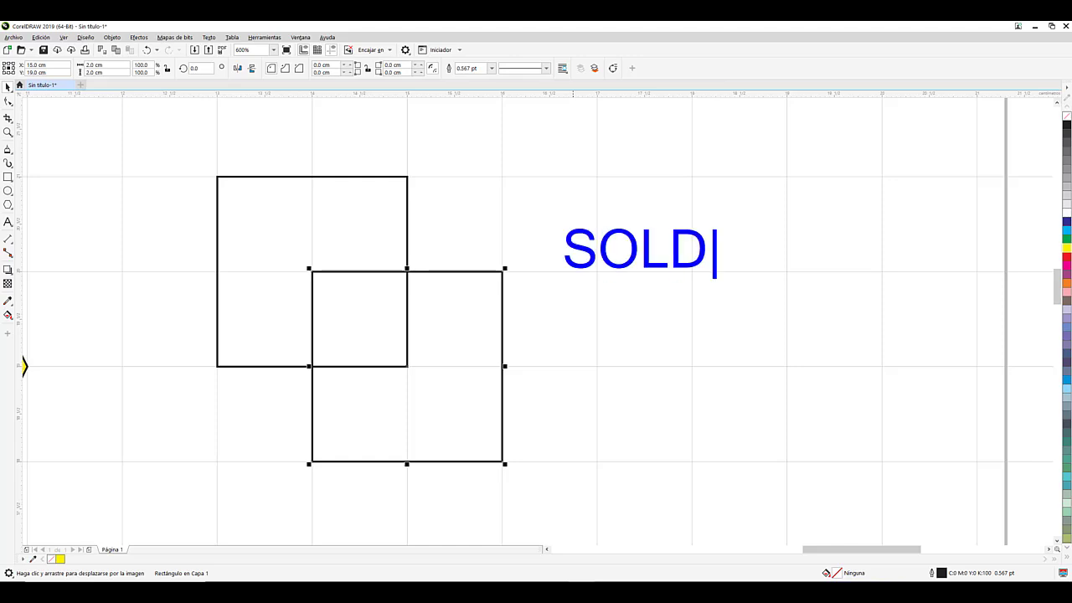
text(AR)
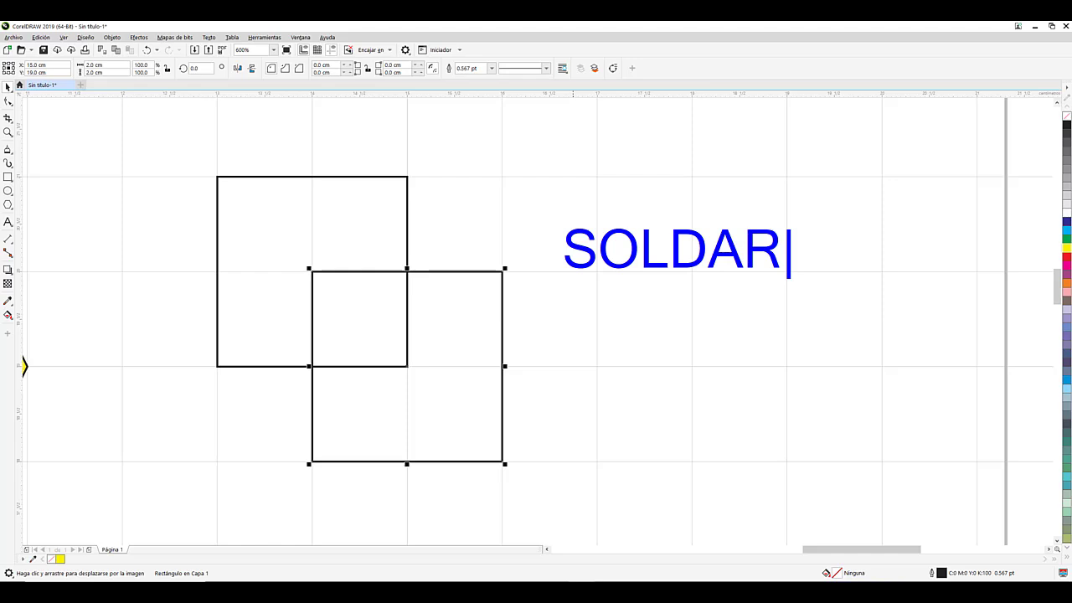
key(Return)
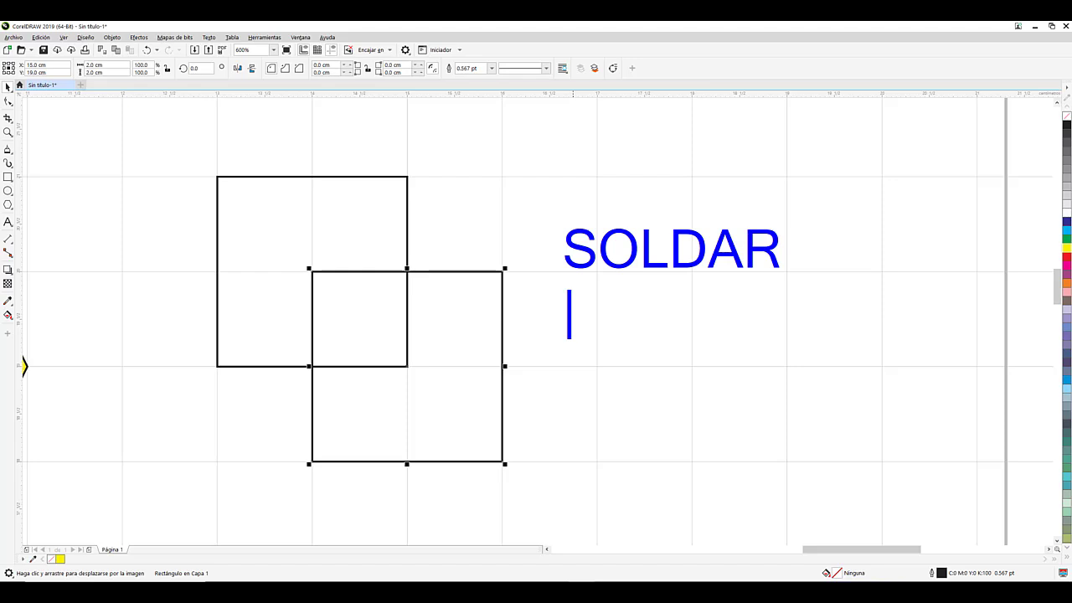
text(SUSTRA)
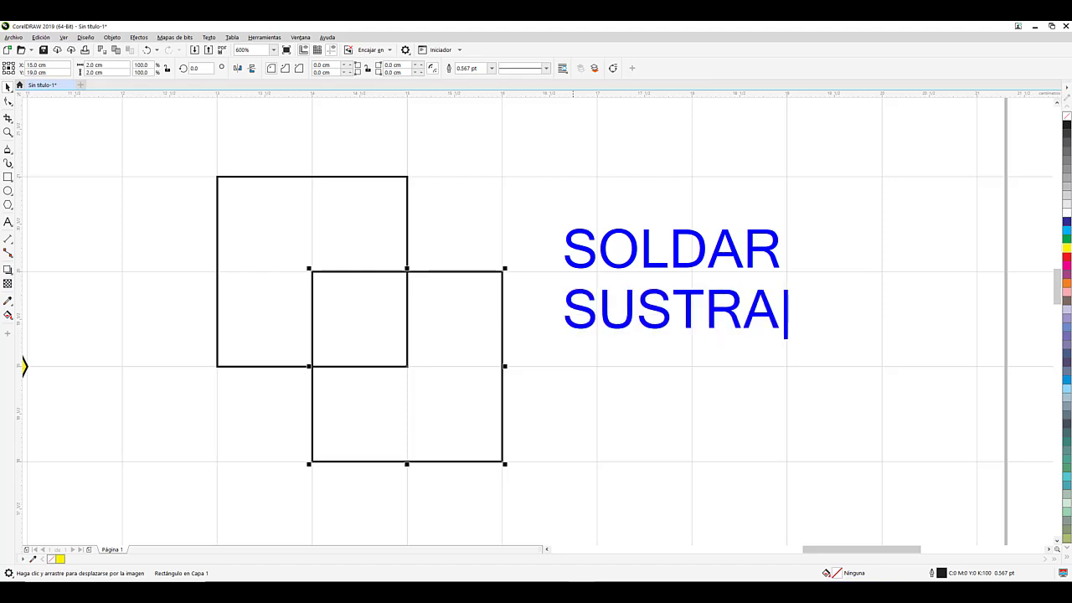
text(ER)
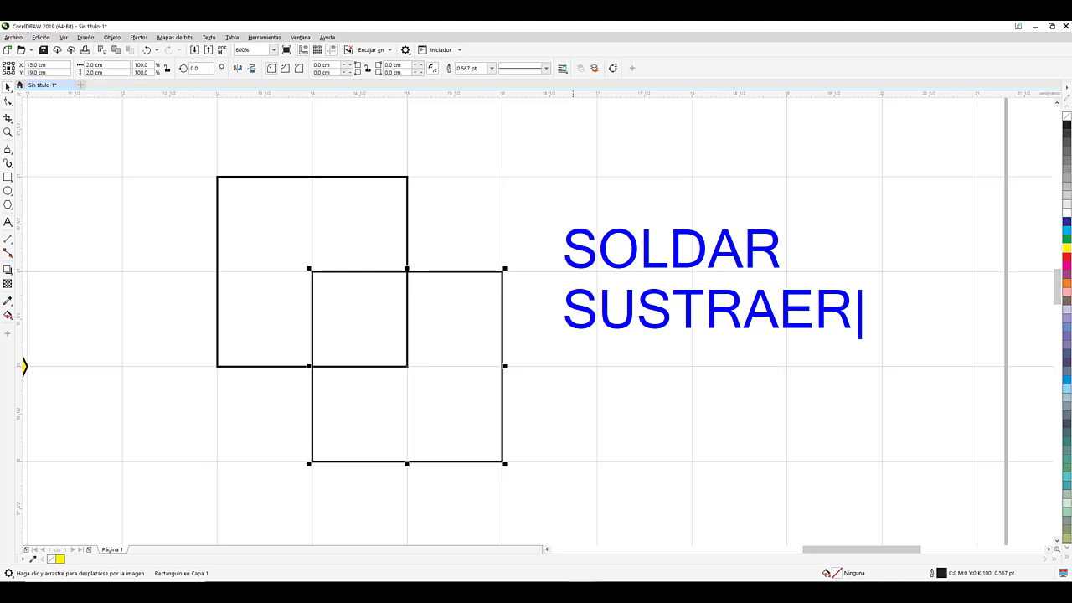
key(Return)
text(INTER)
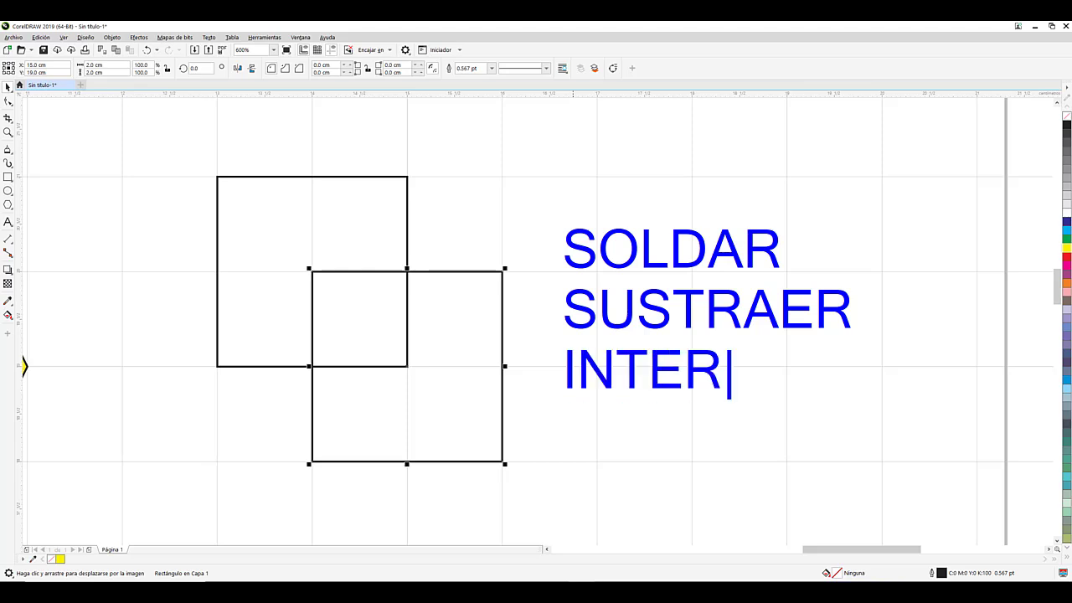
text(SECTAR)
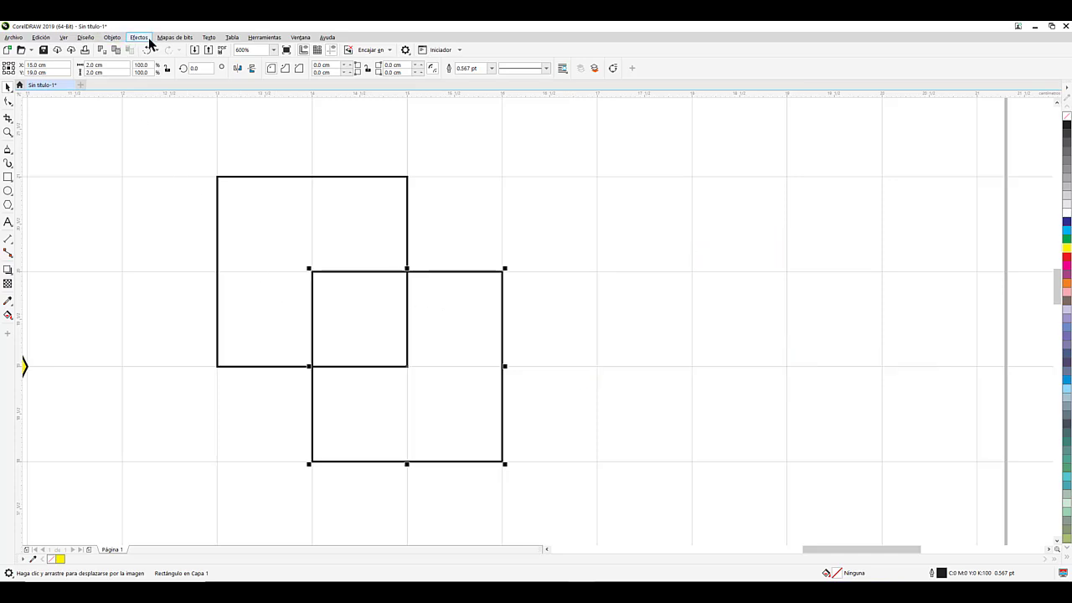
- Open the Dar forma shaping settings, look through the available operations and choose Soldar
click(112, 39)
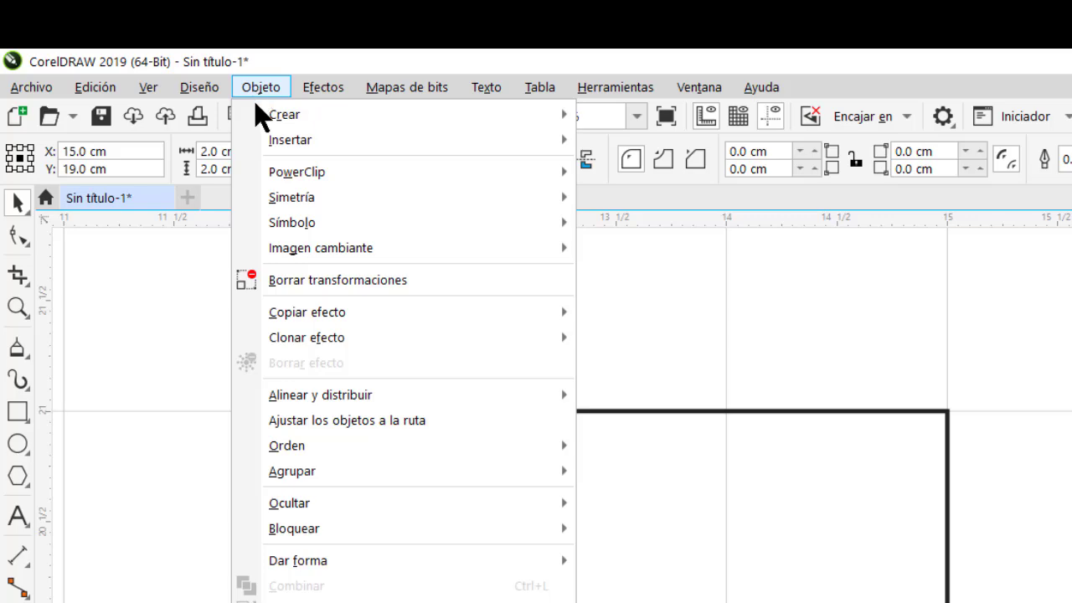
mouse_move(339, 565)
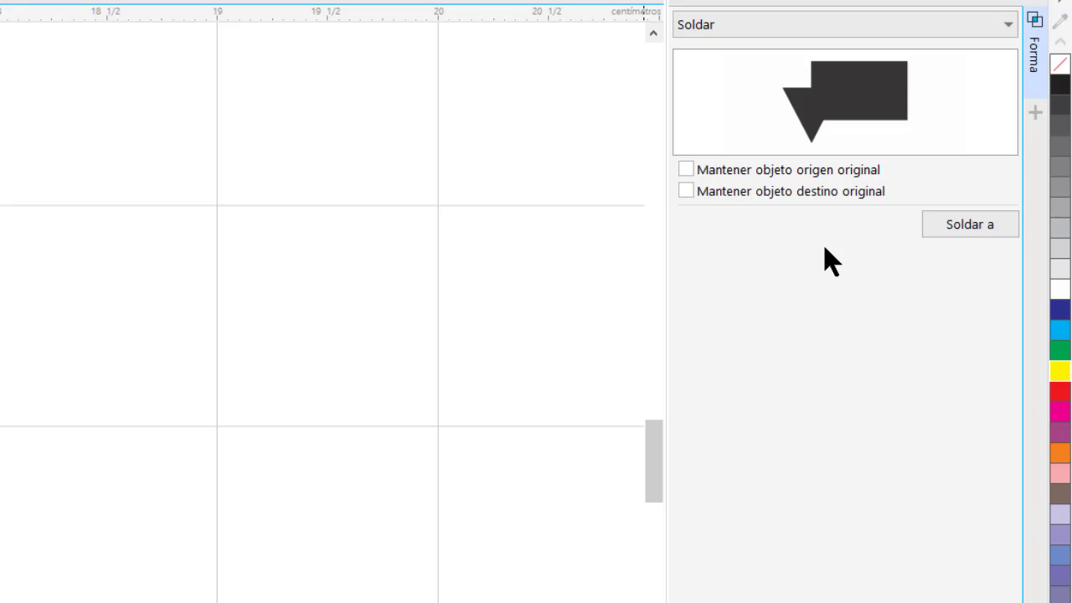
click(746, 25)
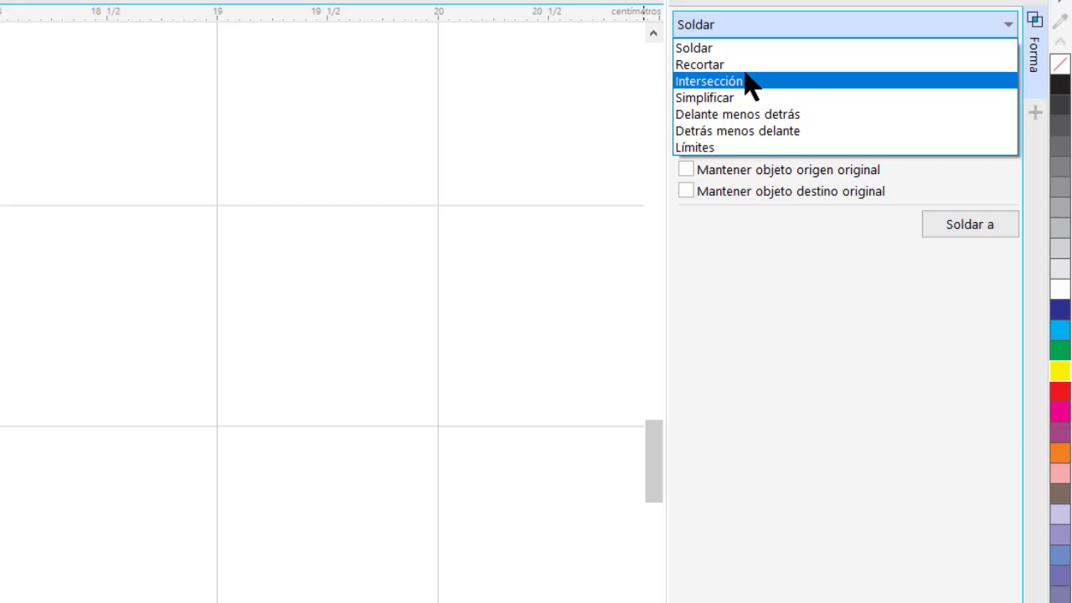
click(52, 244)
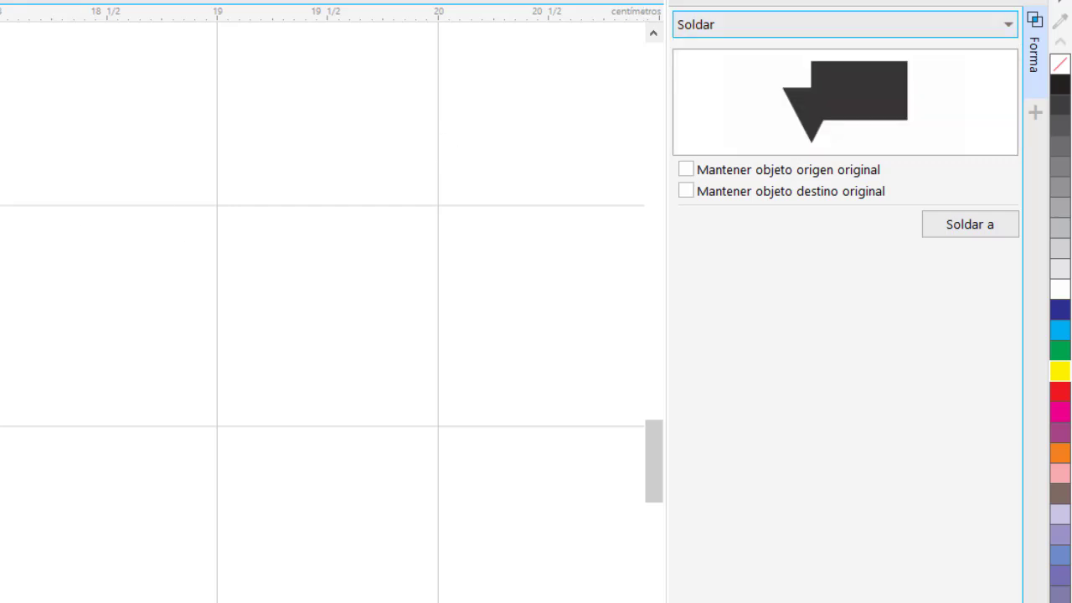
click(797, 28)
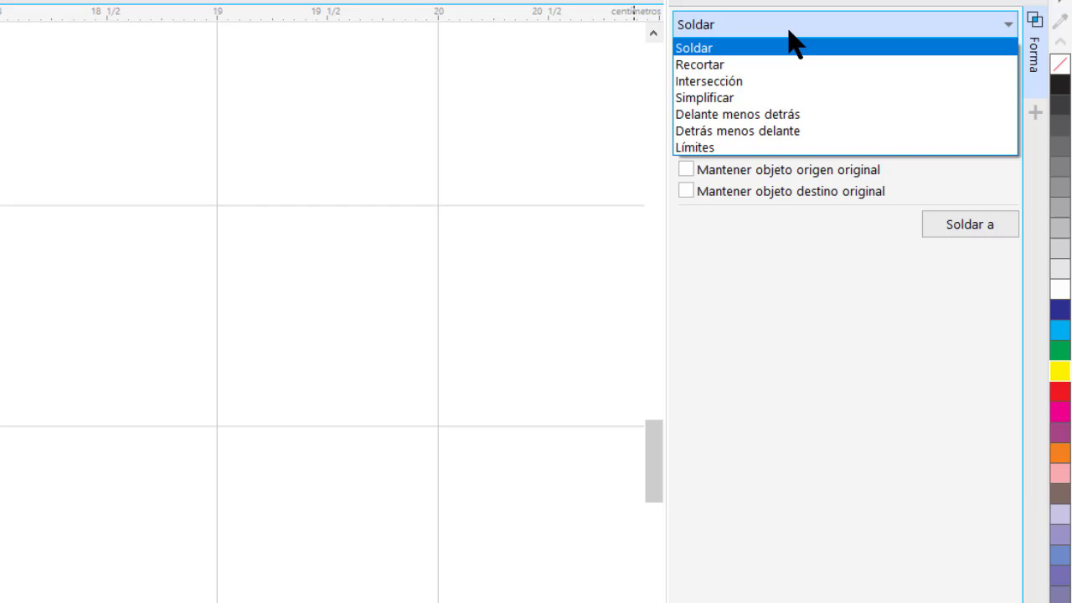
click(707, 47)
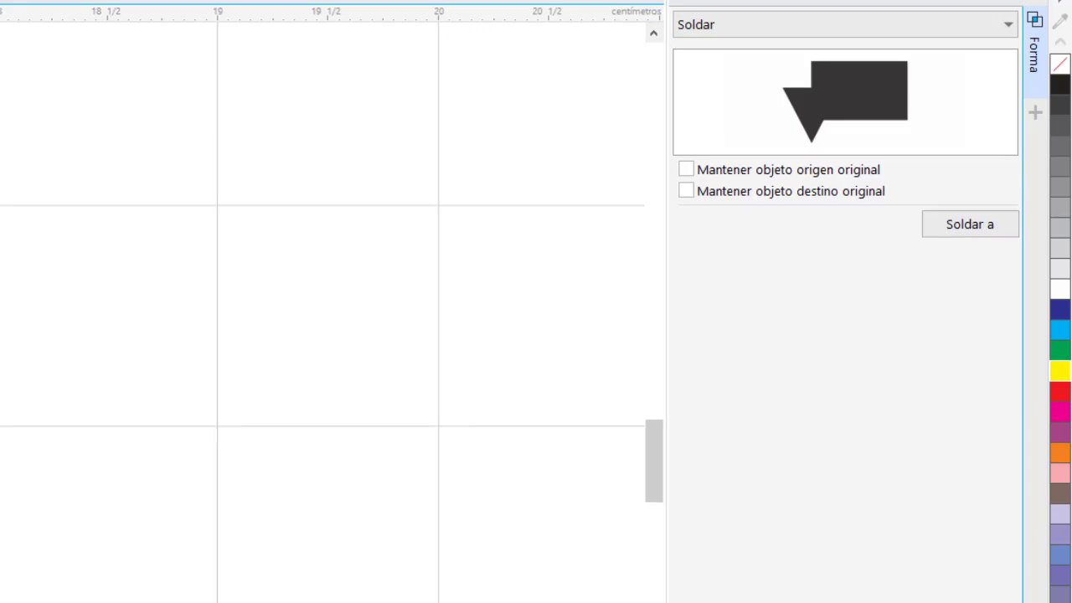
- Weld the upper-left square to the overlapping lower-right square with Soldar, keeping neither original
click(719, 25)
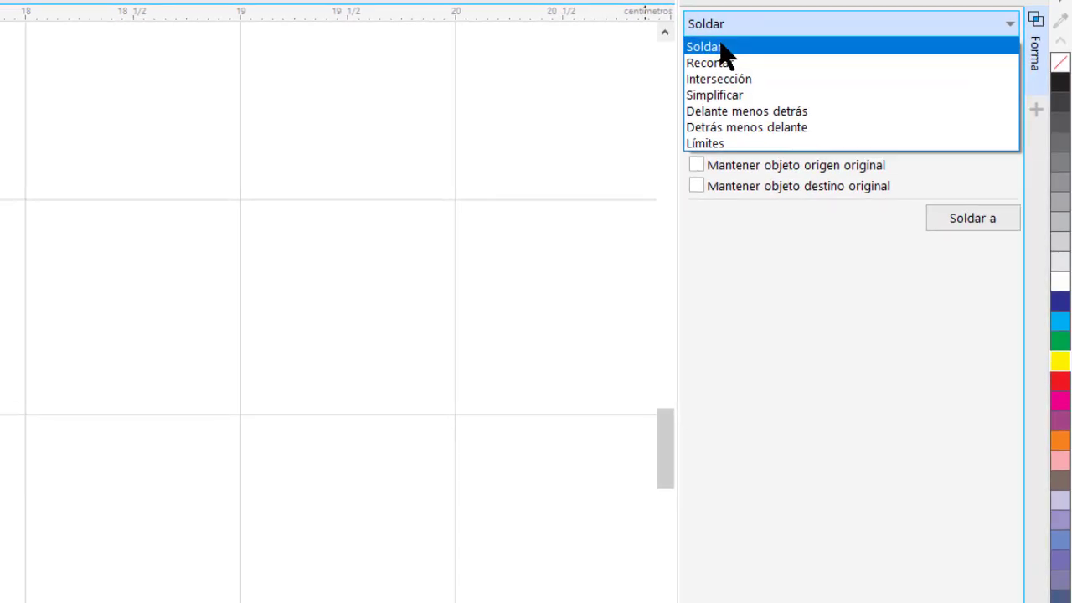
click(722, 48)
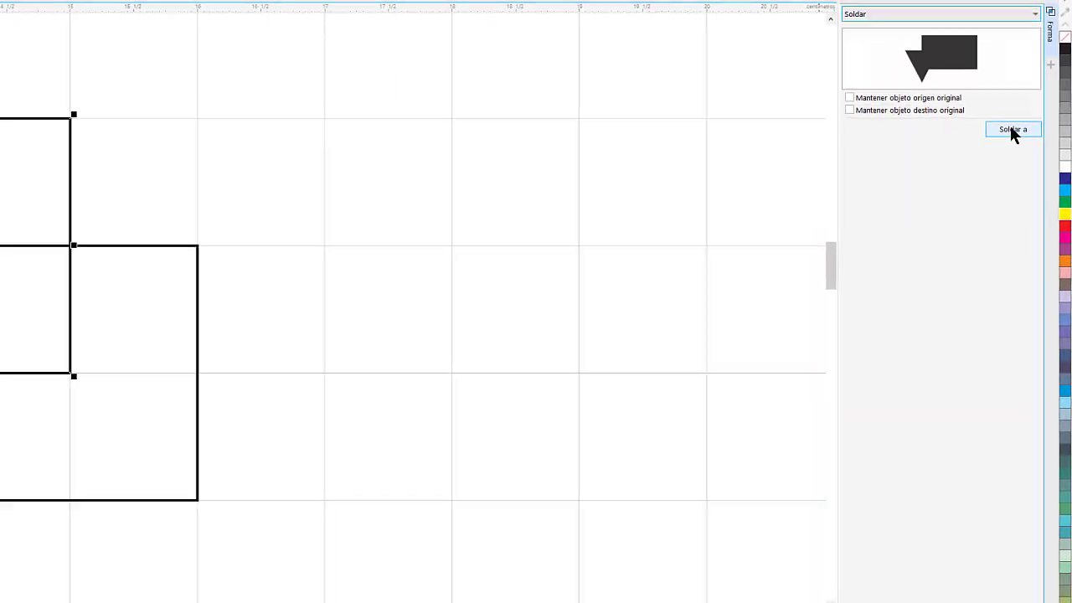
click(1015, 121)
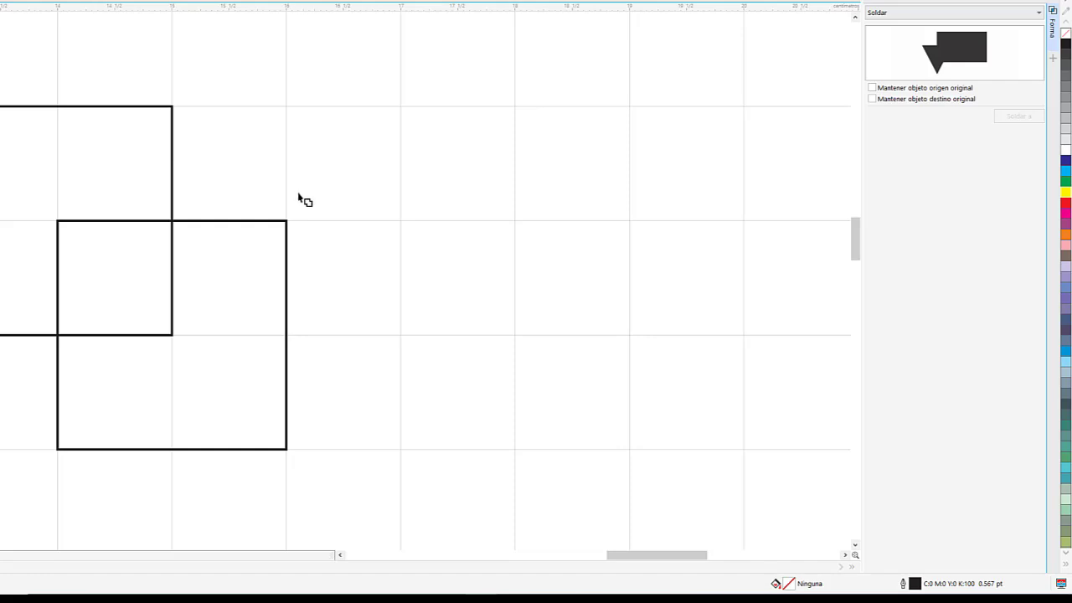
click(248, 223)
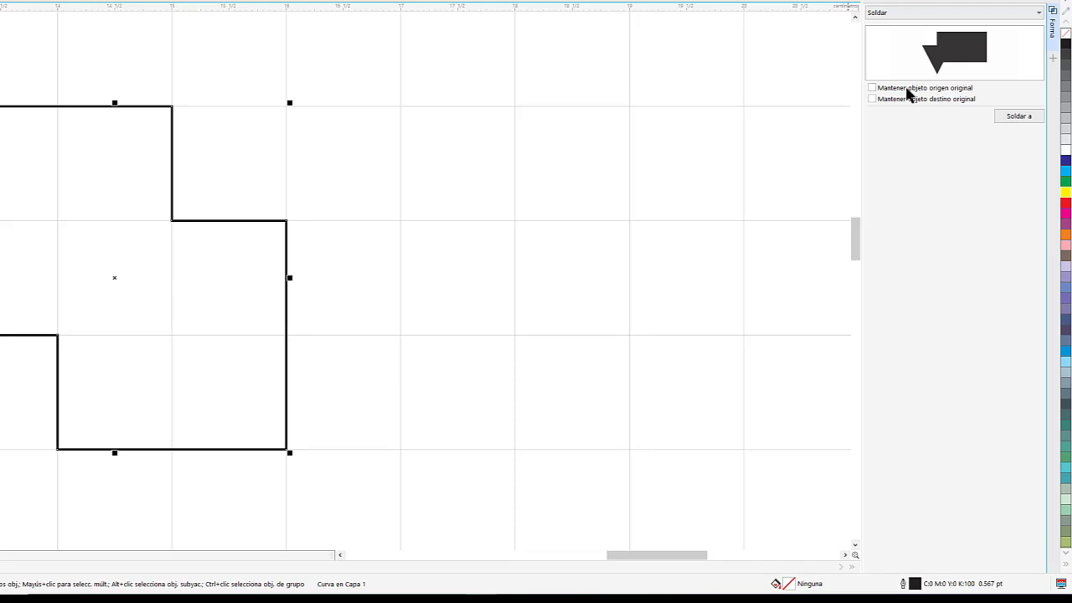
- Try the Soldar options for keeping the original source and target objects
click(890, 12)
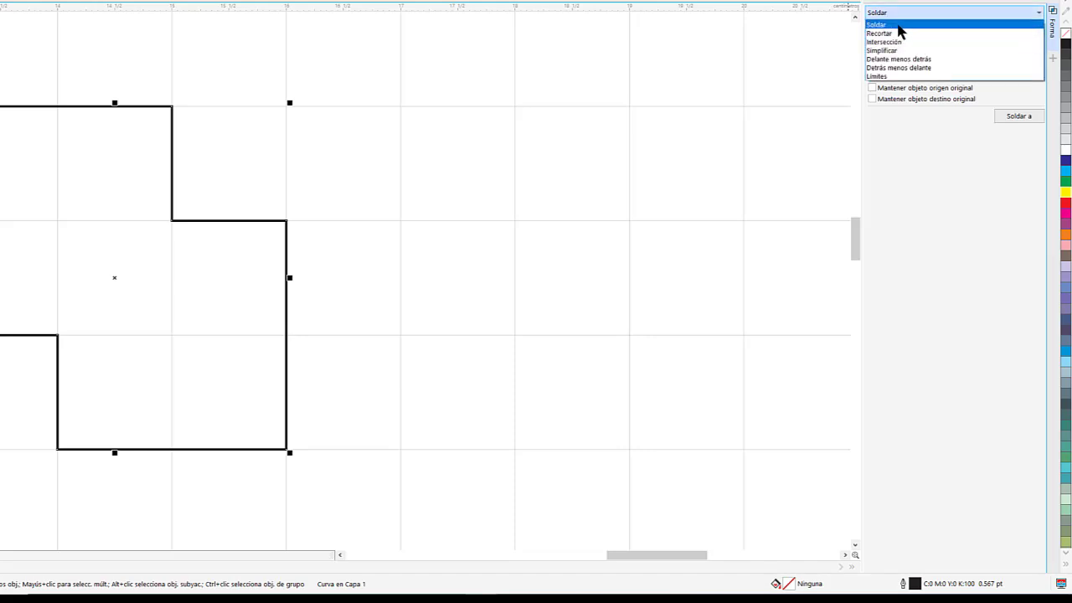
click(840, 29)
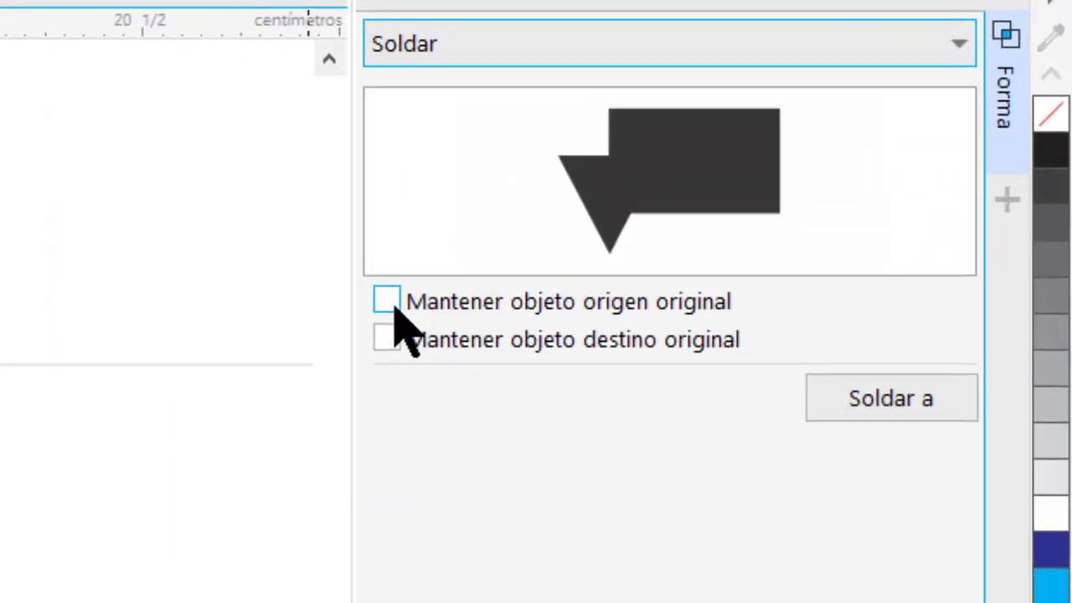
click(872, 88)
click(365, 354)
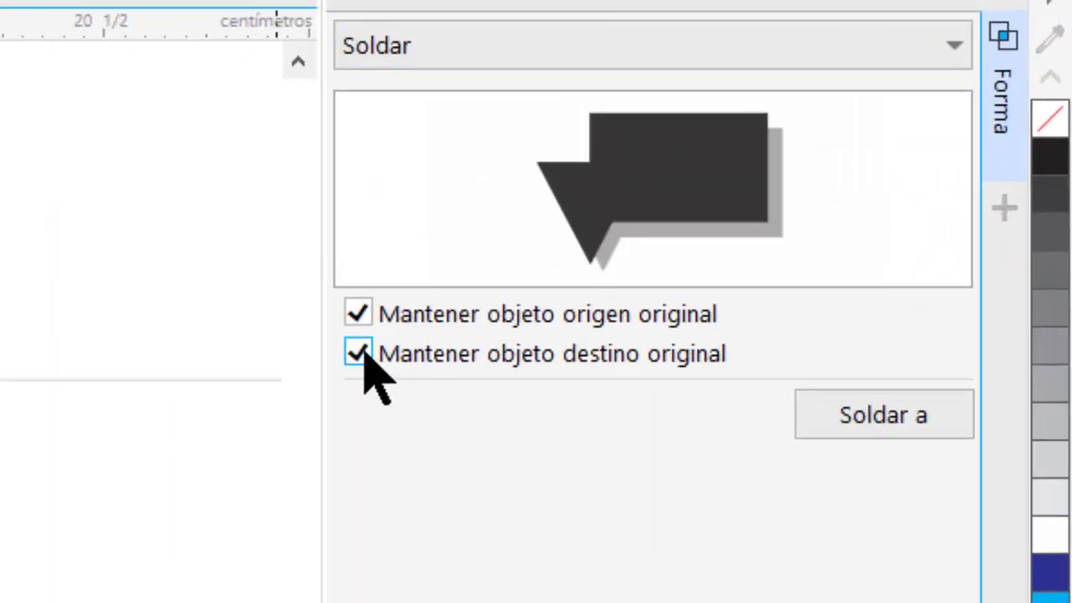
click(365, 354)
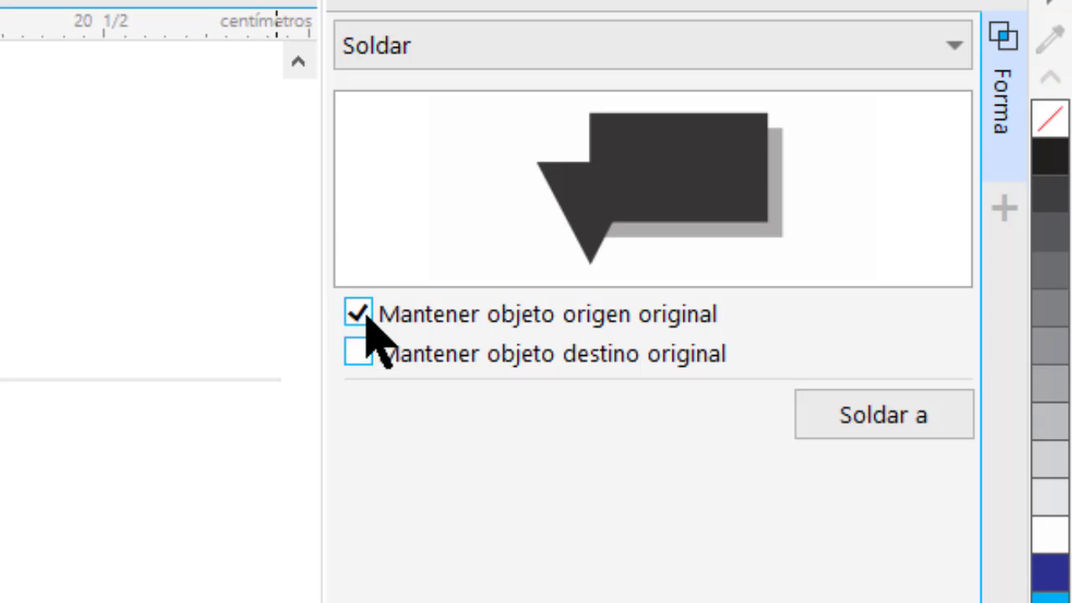
click(358, 314)
click(370, 331)
click(369, 331)
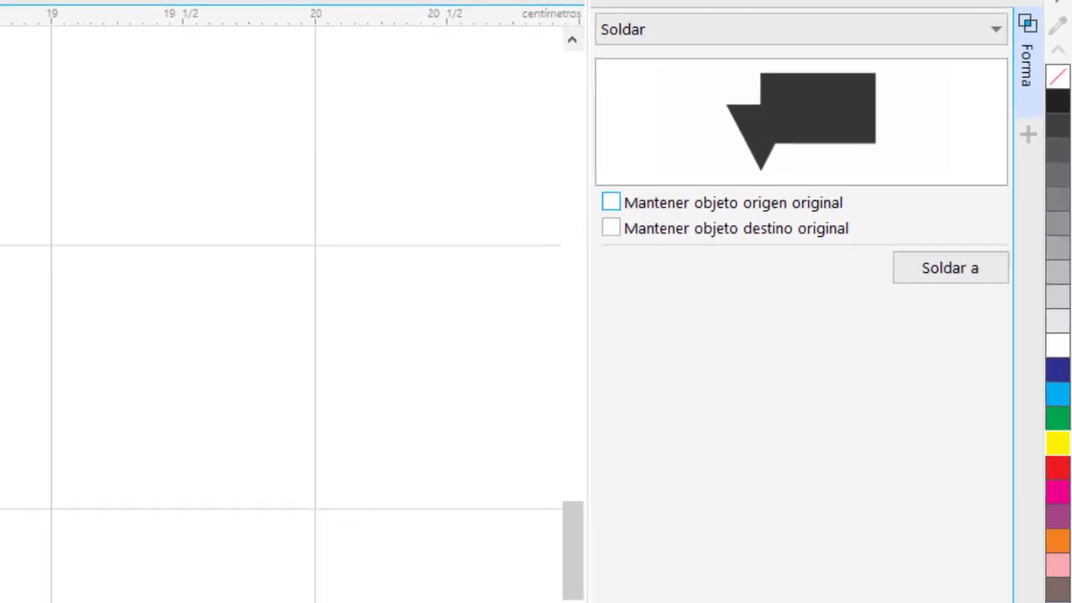
- Draw a 2 by 2 cm square 1 cm to the right of the welded shape and a 2 cm circle centred on its lower-right corner
click(11, 289)
scroll(11, 289, down, 2)
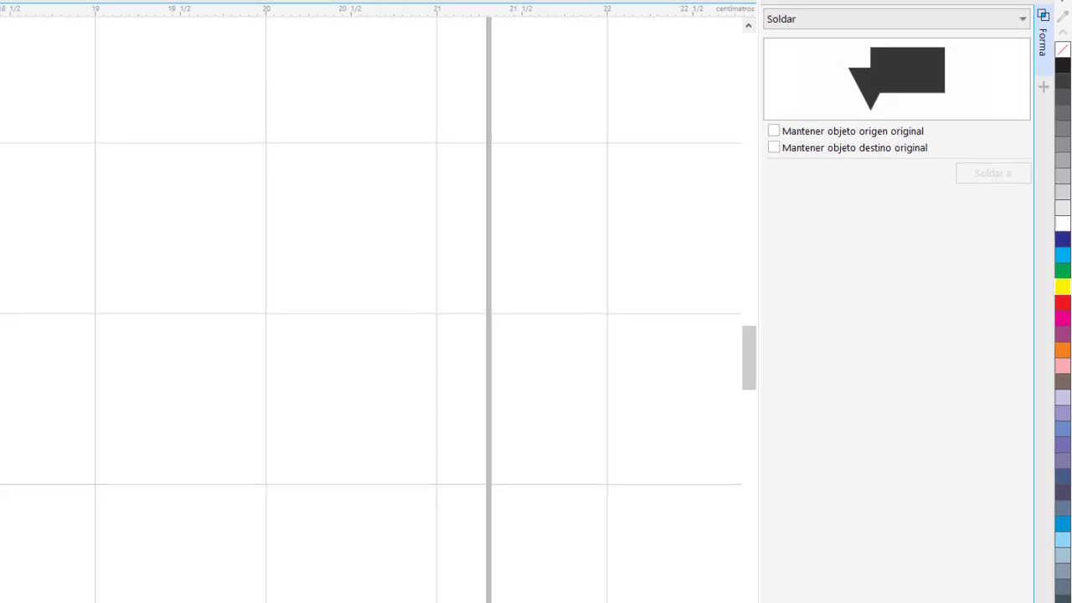
drag(21, 289, 177, 443)
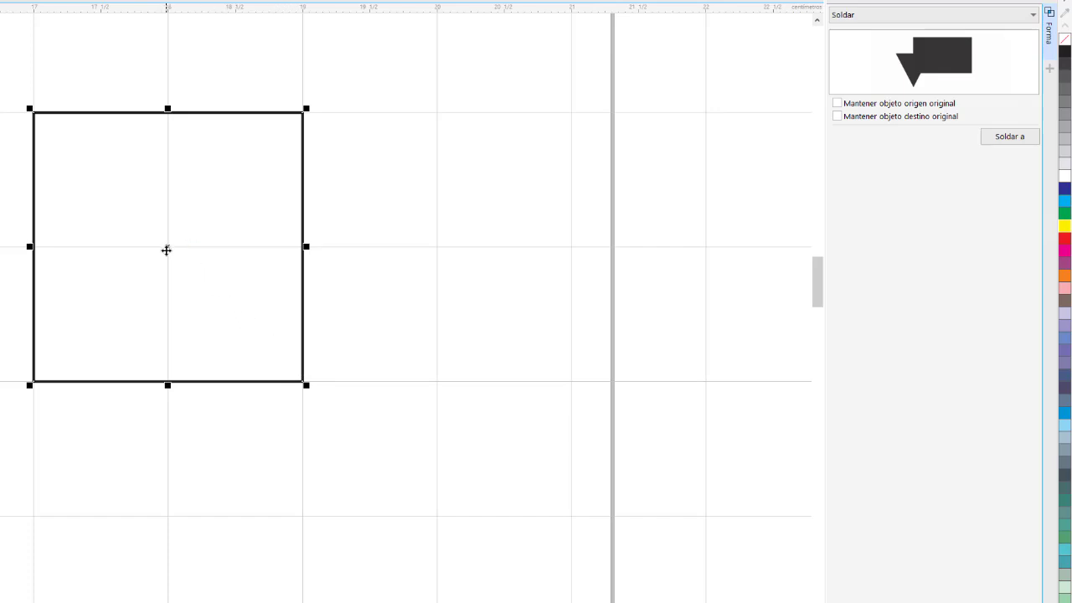
mouse_move(167, 248)
mouse_down()
mouse_move(349, 455)
mouse_move(159, 256)
mouse_move(168, 247)
mouse_up()
key(F7)
drag(437, 515, 168, 248)
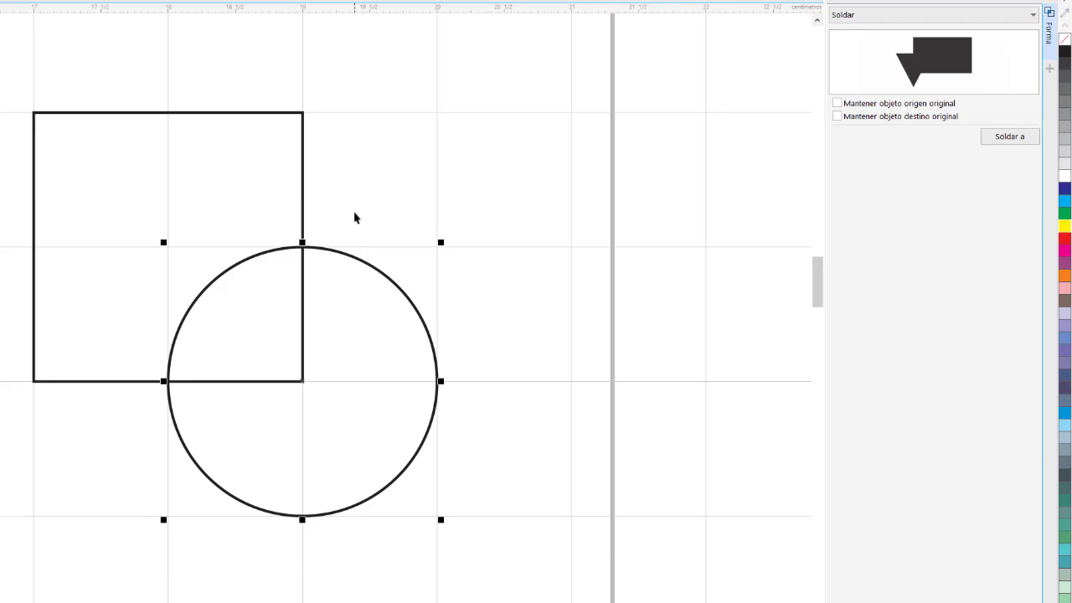
- Cut the circle out of the square's lower-right corner with Recortar, using the circle as source and keeping neither original
click(335, 187)
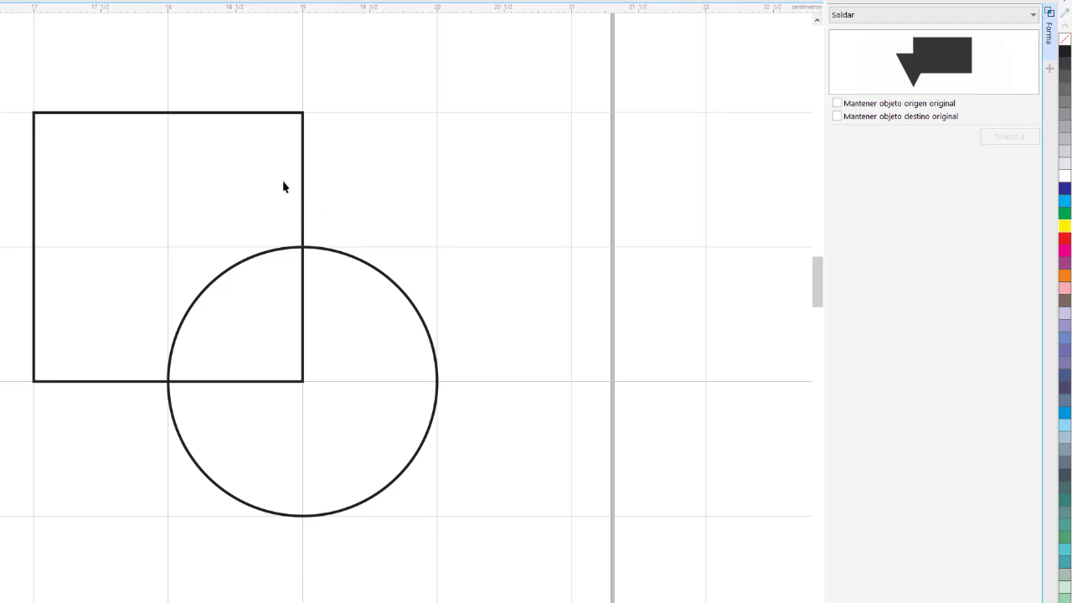
click(387, 281)
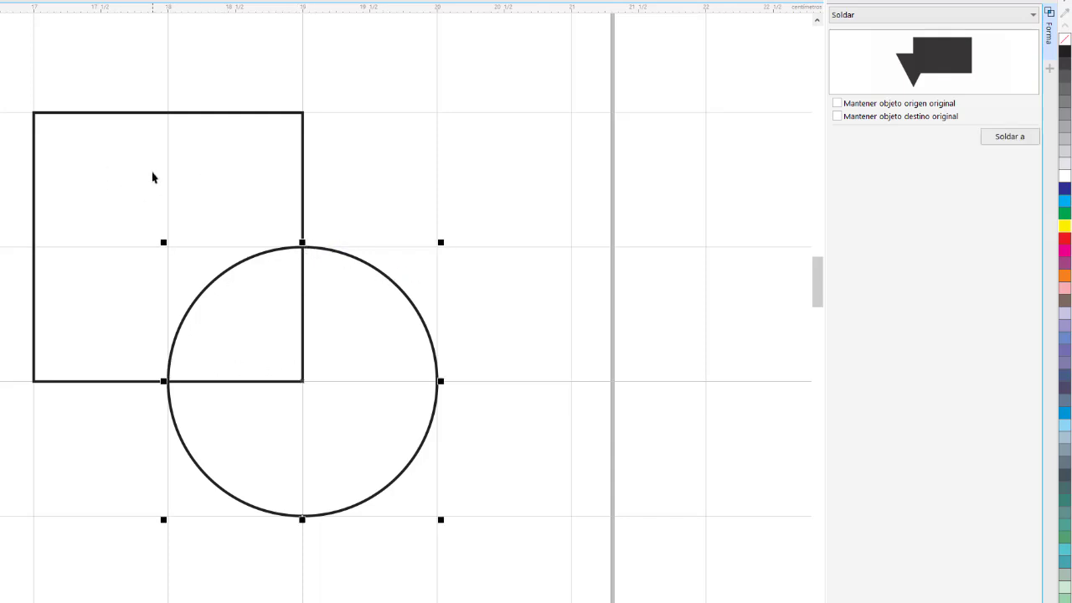
click(389, 200)
click(378, 277)
click(861, 18)
click(855, 40)
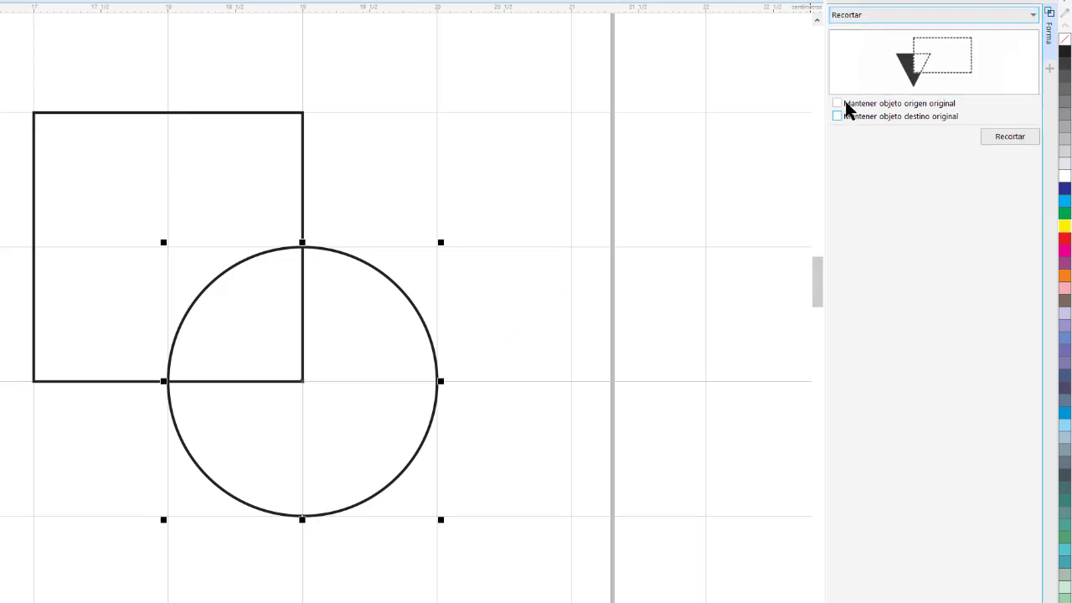
click(1008, 139)
click(304, 164)
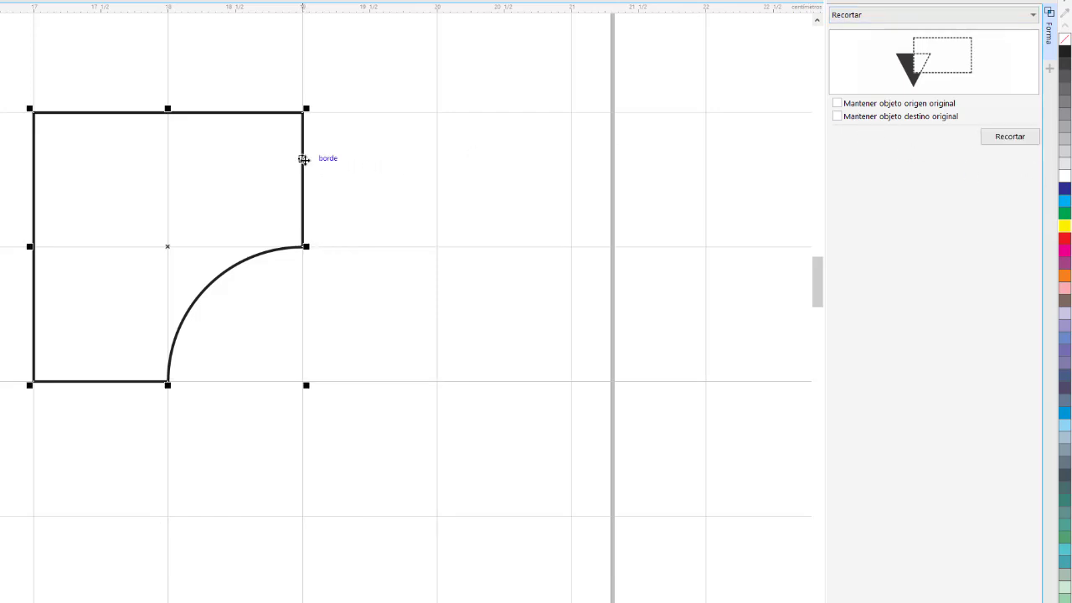
click(385, 277)
drag(385, 278, 529, 274)
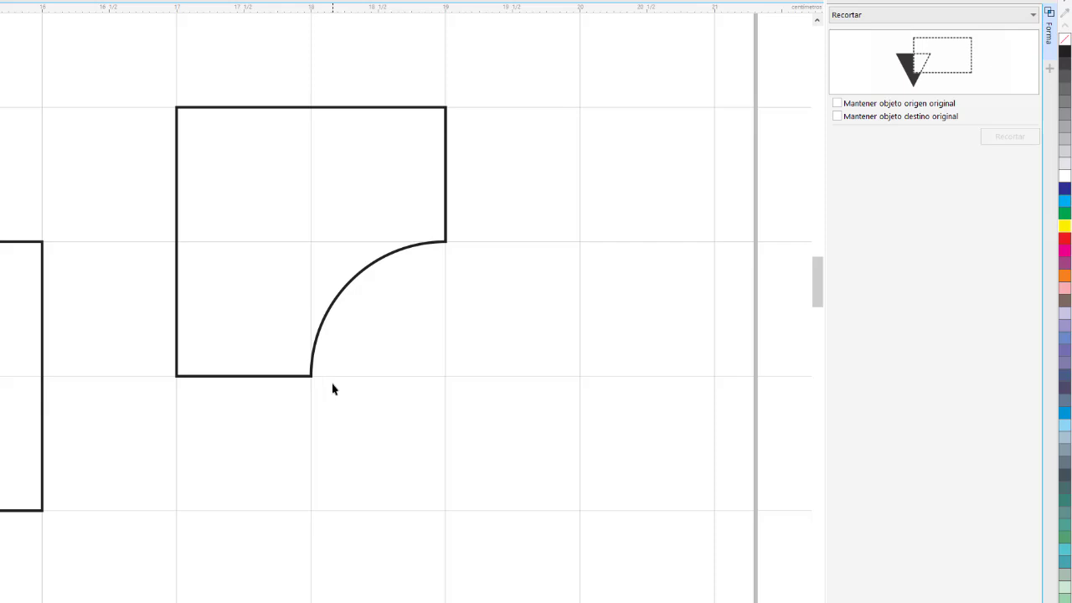
scroll(332, 390, down, 2)
scroll(335, 306, up, 2)
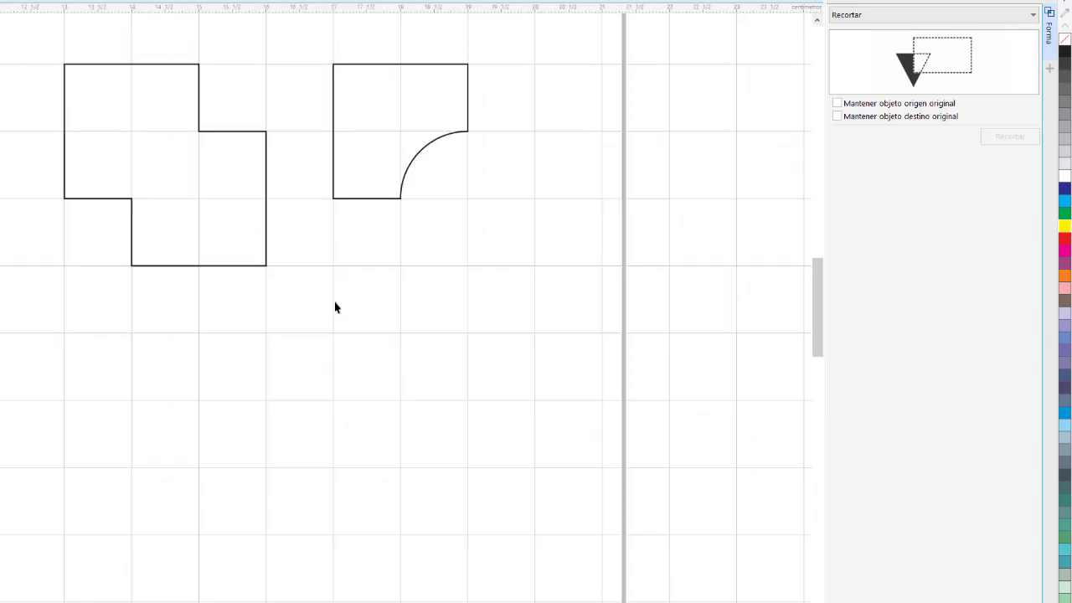
mouse_move(335, 307)
mouse_down()
mouse_move(303, 273)
mouse_move(344, 326)
mouse_up()
scroll(302, 276, up, 2)
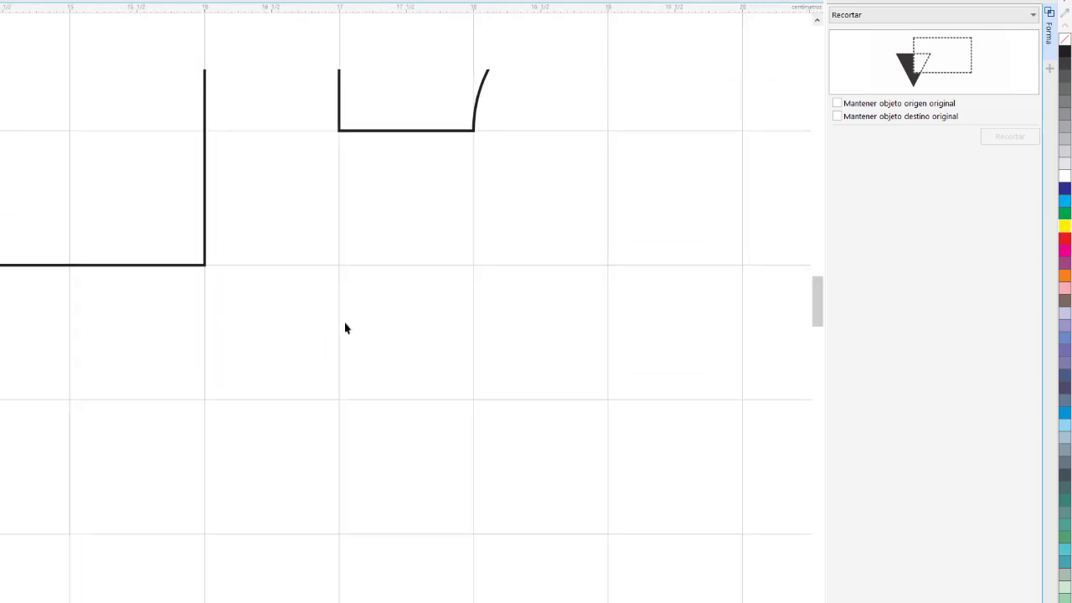
scroll(344, 326, down, 2)
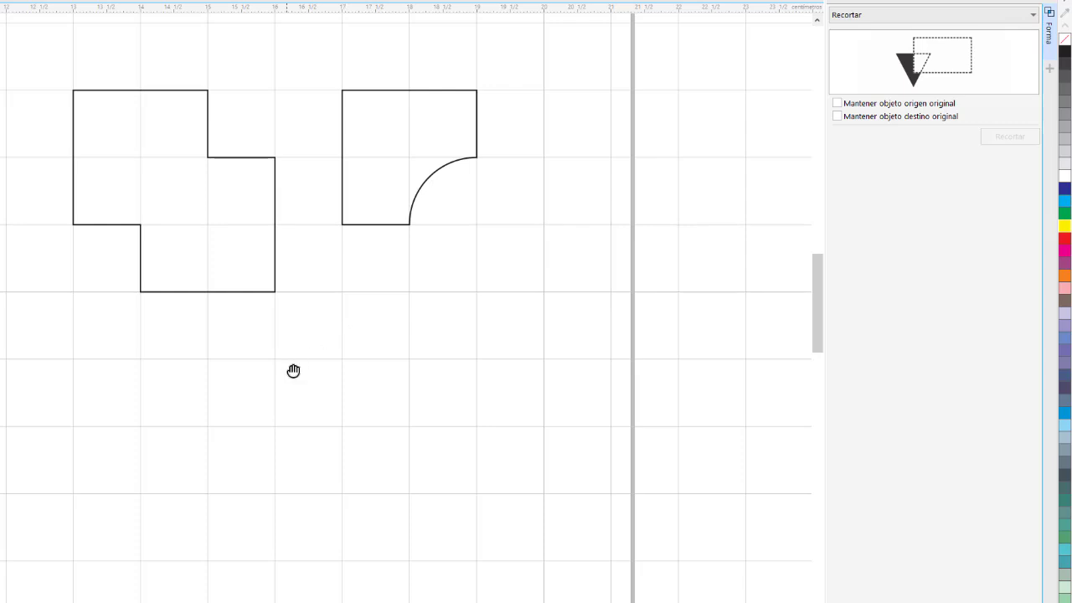
- Draw a 4 by 2 cm ellipse 1 cm below the welded shape and a 4 by 2 cm rectangle starting at the ellipse's centre and extending down-right
drag(294, 371, 308, 264)
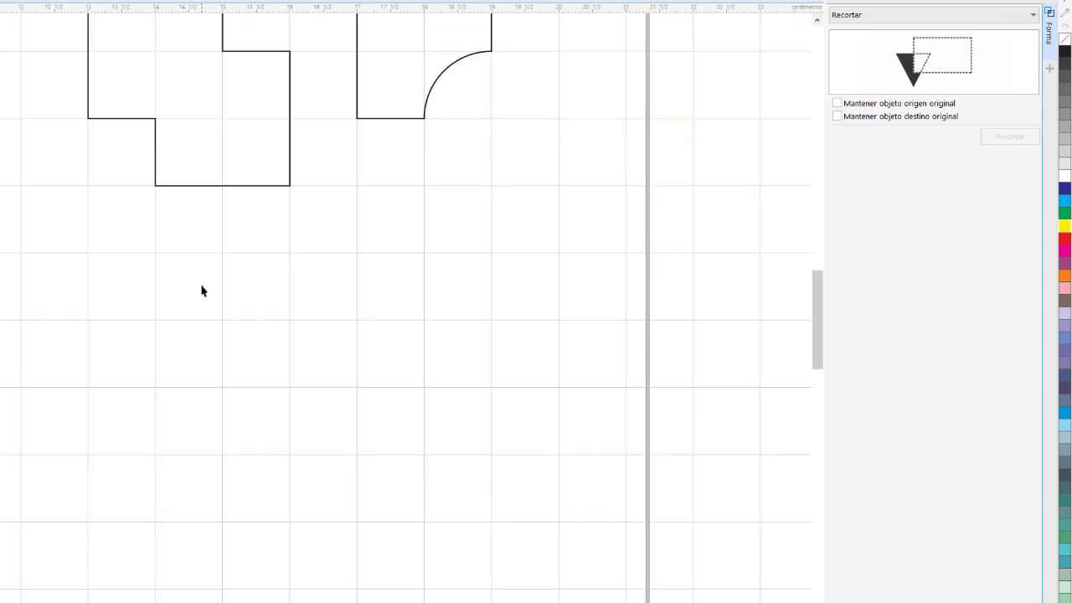
key(F7)
drag(89, 252, 356, 389)
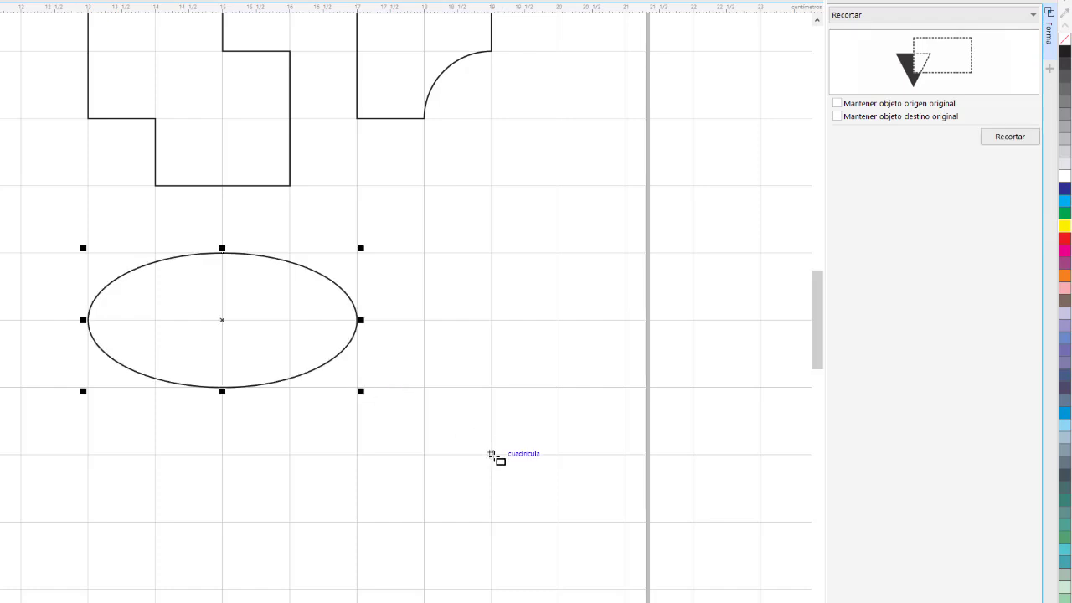
drag(492, 453, 187, 297)
- Intersect the ellipse with the rectangle using Intersección, with the ellipse as source and neither original kept
scroll(277, 320, up, 1)
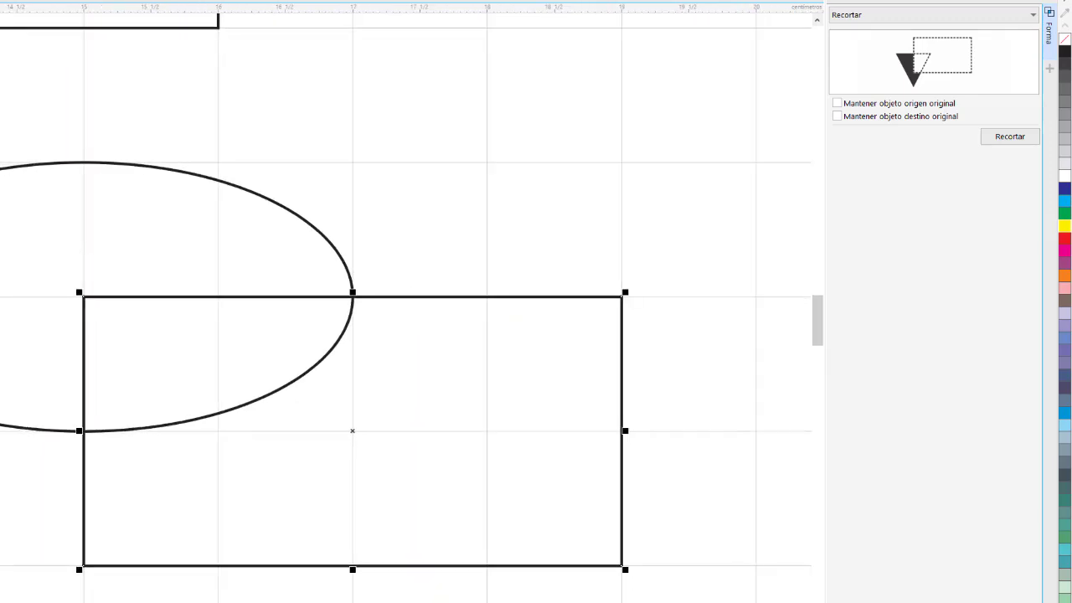
click(262, 220)
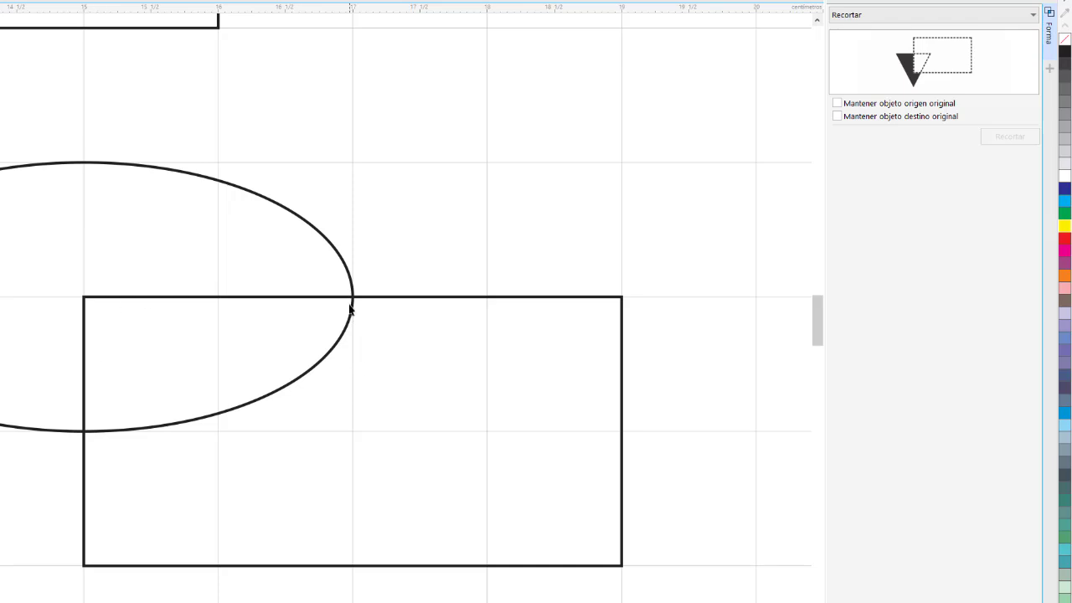
click(334, 259)
click(852, 16)
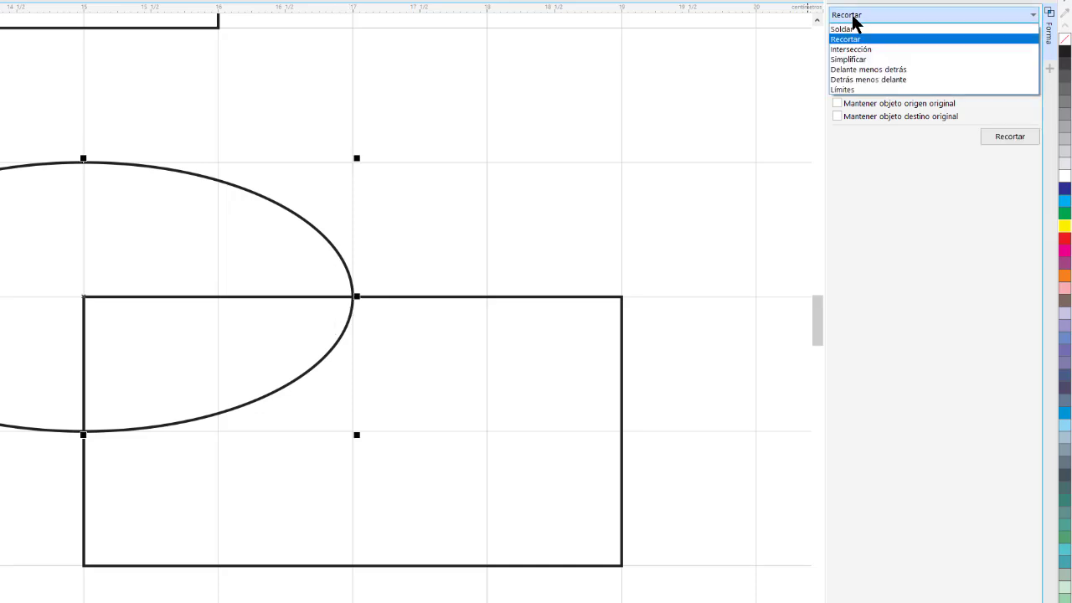
click(852, 49)
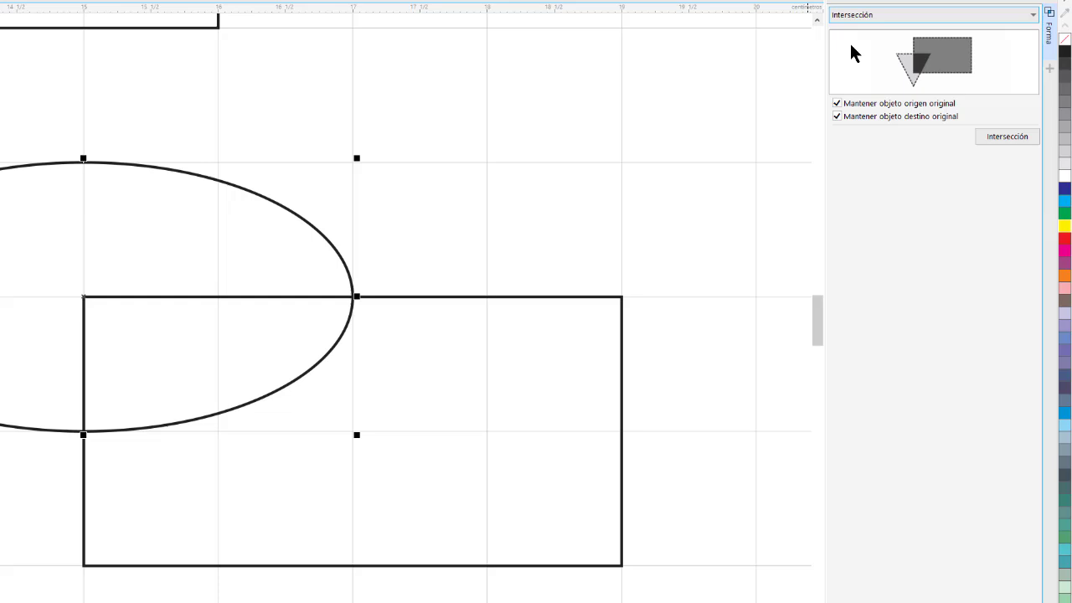
click(837, 104)
click(837, 116)
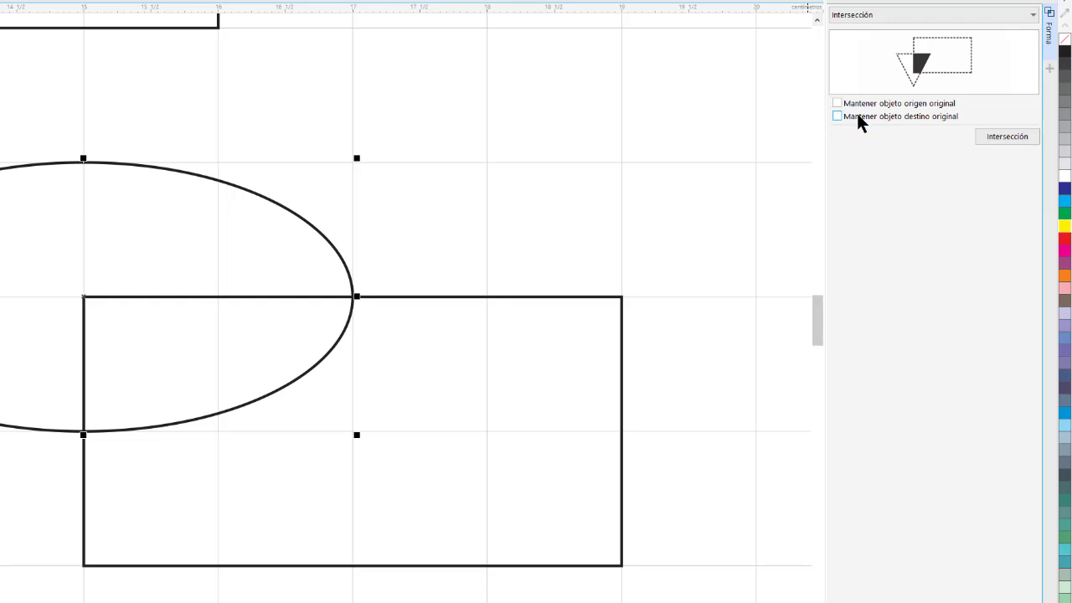
click(1006, 137)
click(596, 297)
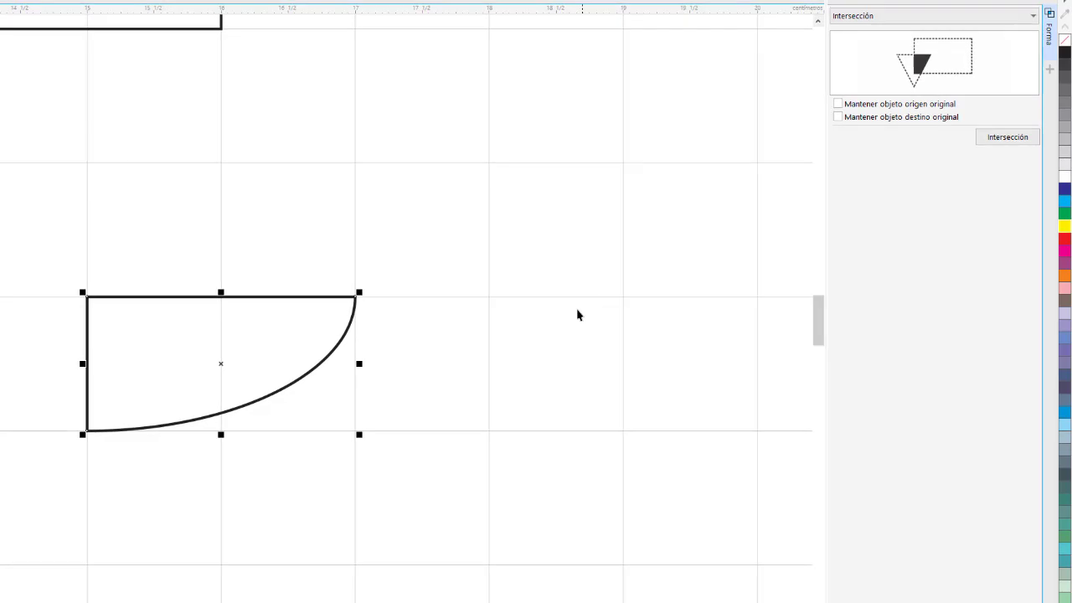
click(577, 315)
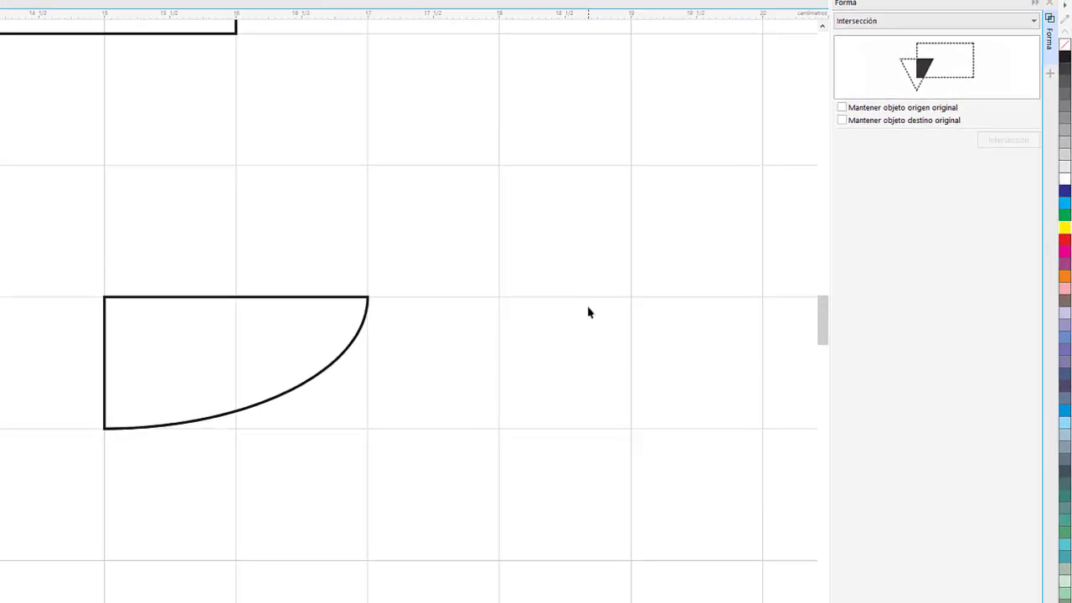
- Review the figures drawn on the page, from the upper rows to the welded, trimmed and intersected shapes
scroll(595, 311, down, 2)
drag(533, 268, 429, 400)
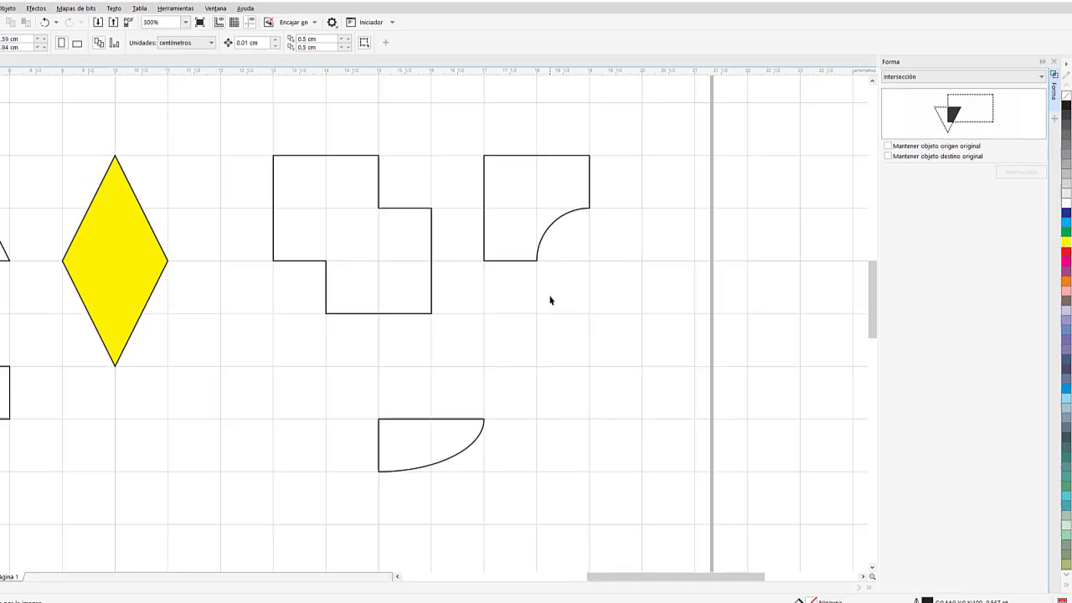
scroll(550, 294, down, 2)
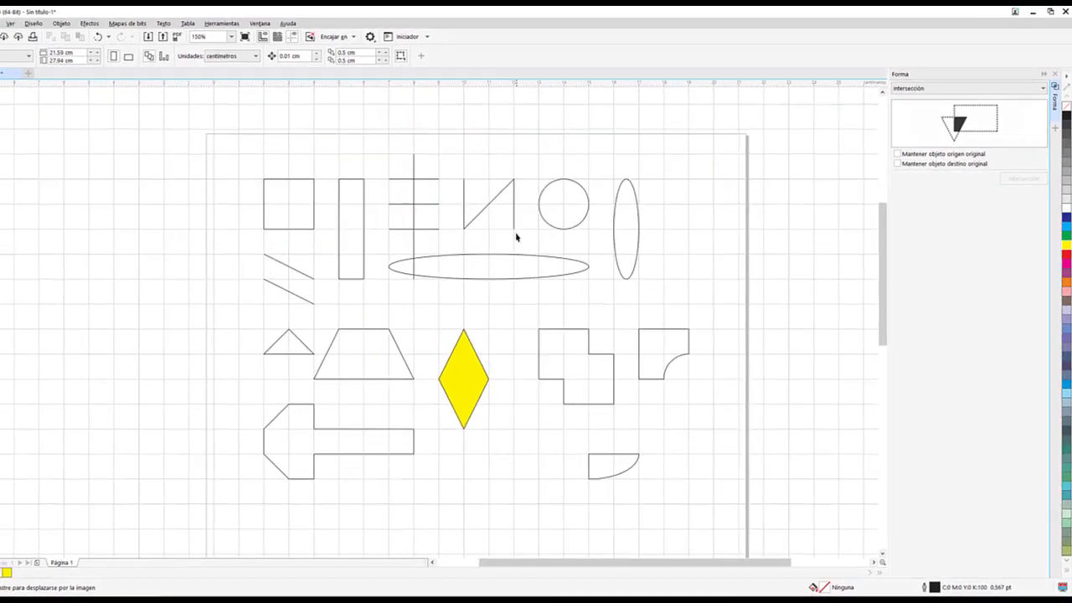
scroll(516, 238, up, 2)
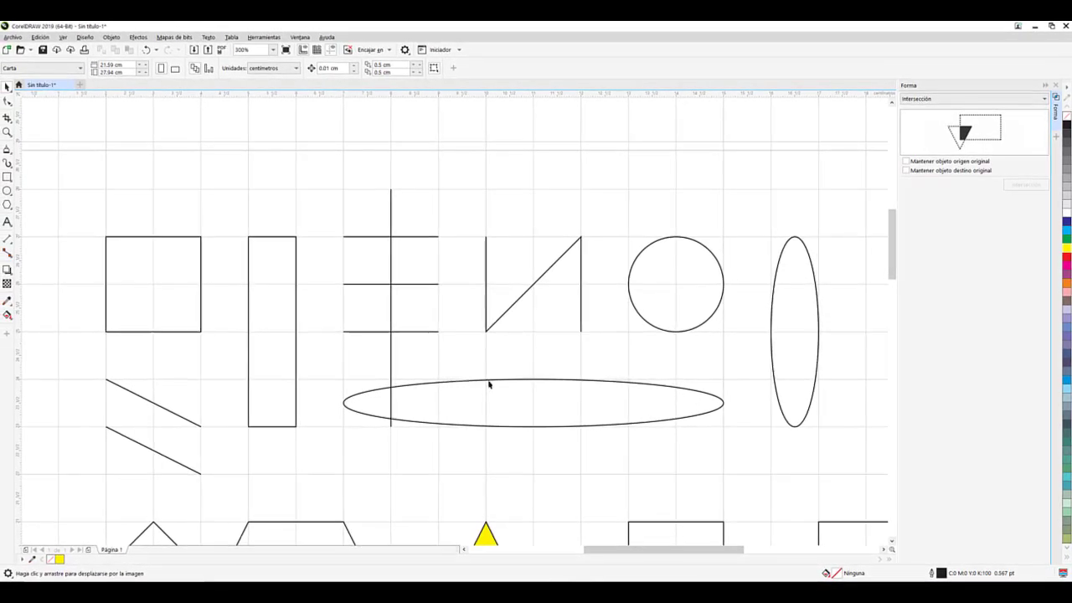
scroll(694, 351, down, 5)
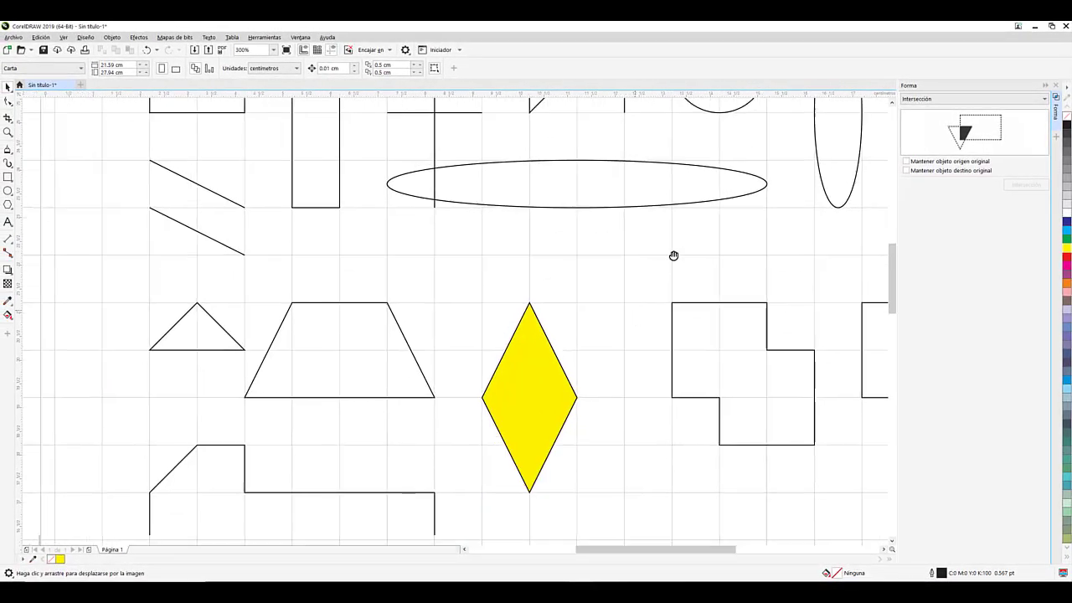
scroll(673, 256, down, 2)
scroll(549, 259, right, 9)
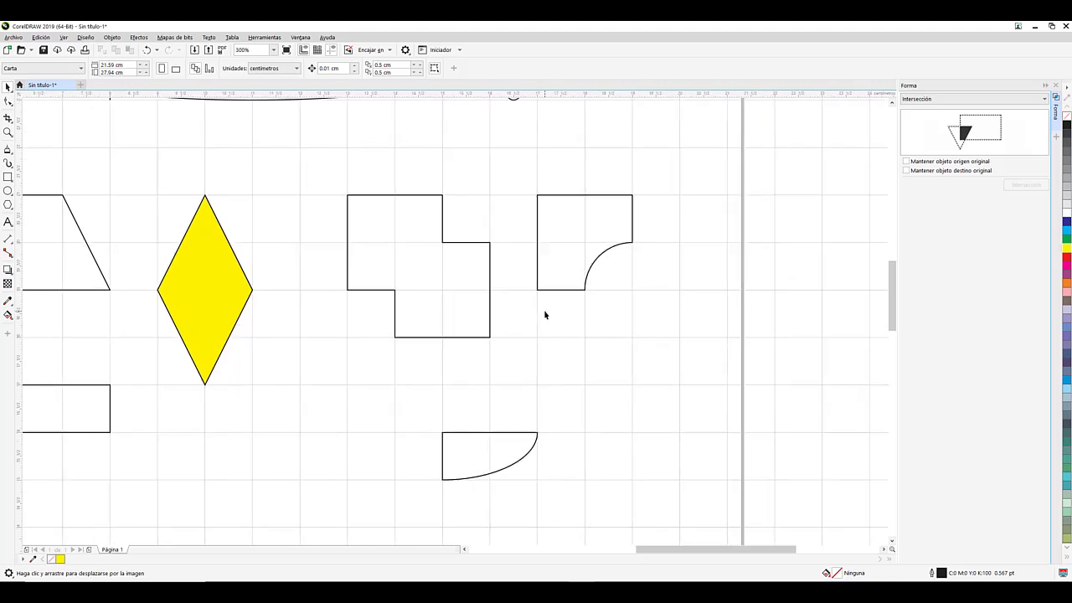
scroll(544, 315, up, 2)
scroll(538, 346, up, 4)
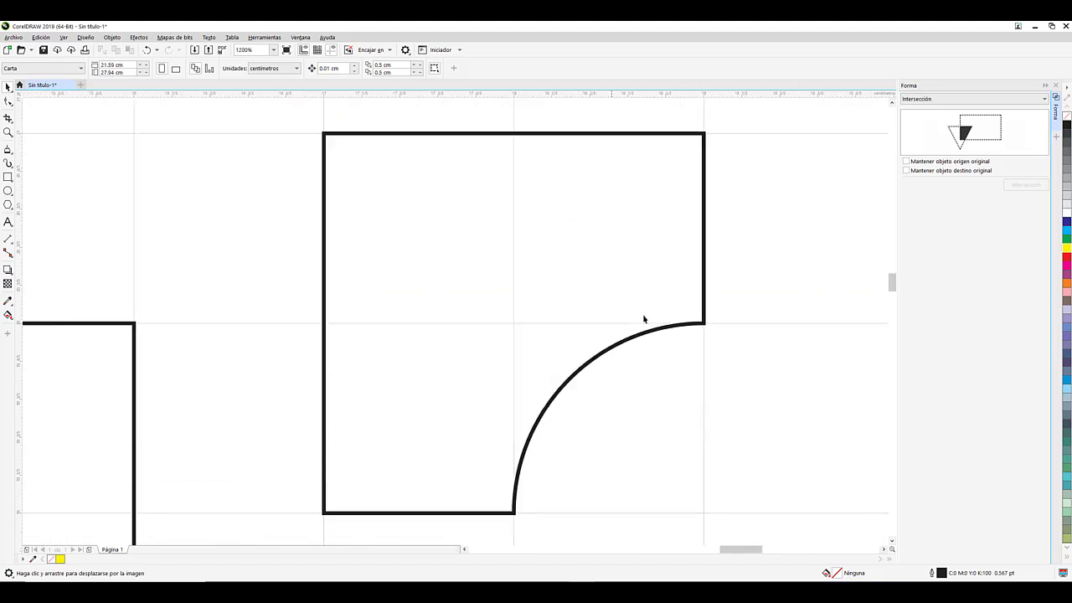
scroll(518, 473, down, 3)
scroll(516, 400, down, 3)
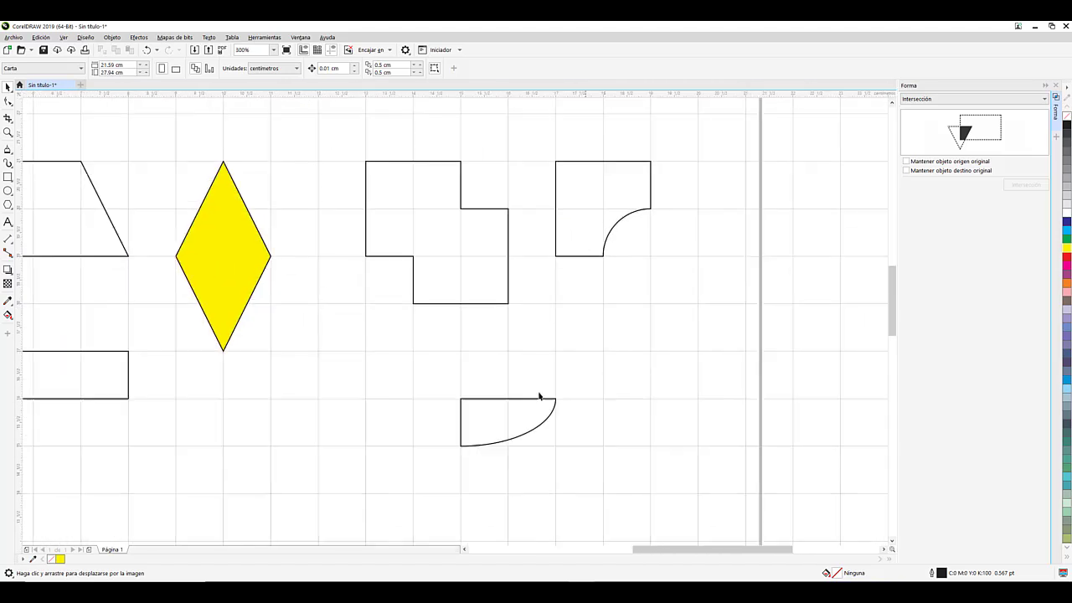
scroll(541, 399, up, 2)
scroll(516, 408, down, 4)
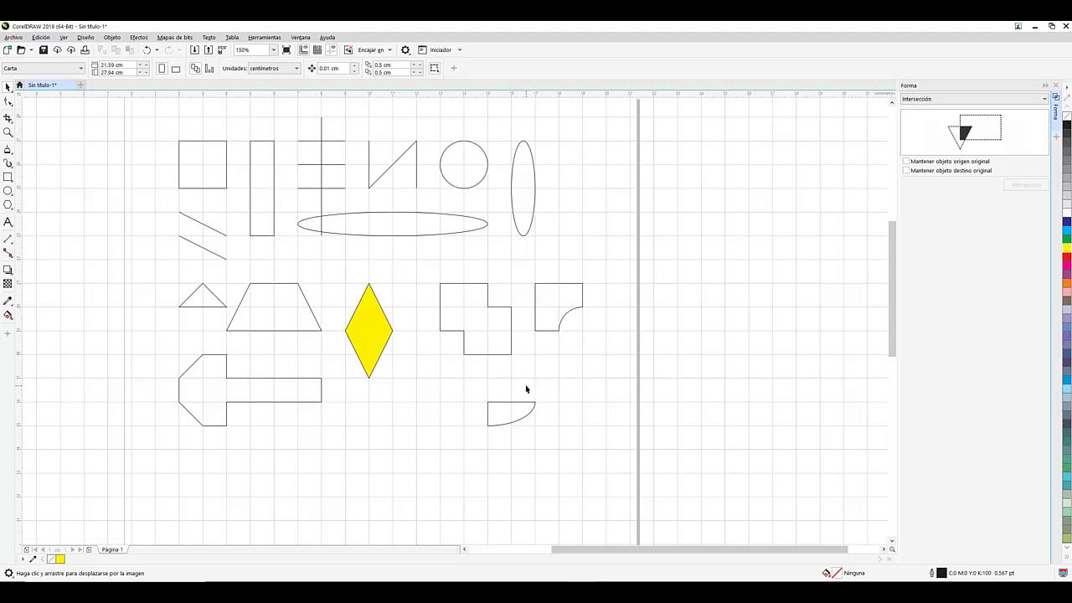
scroll(527, 360, up, 2)
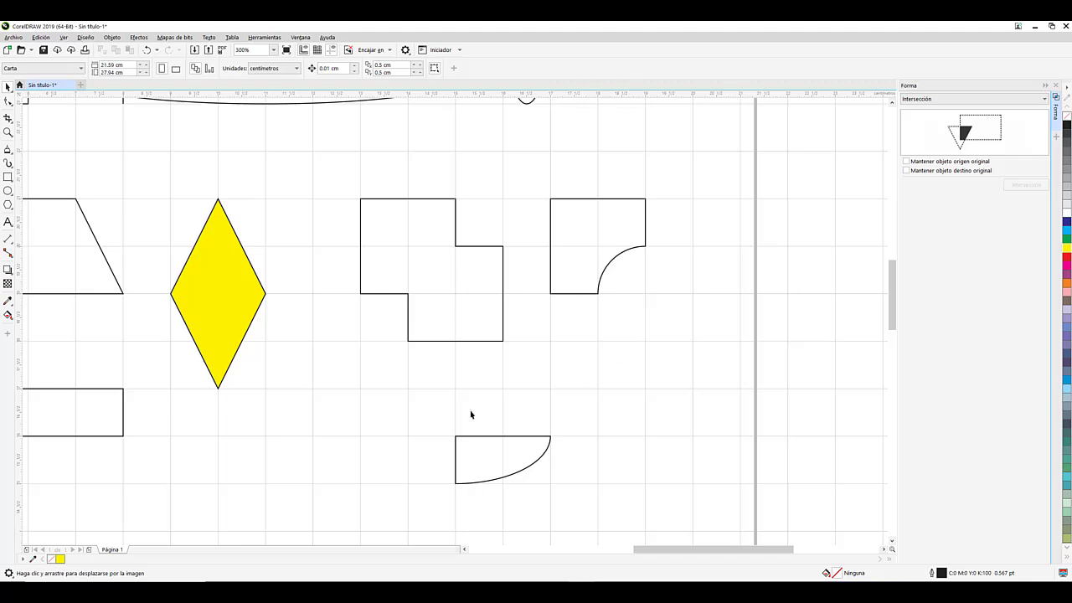
- Draw a freehand-tool diagonal line spanning 3 cm horizontally and 3 cm vertically in the empty grid area below the existing figures
scroll(555, 387, down, 5)
scroll(555, 387, left, 5)
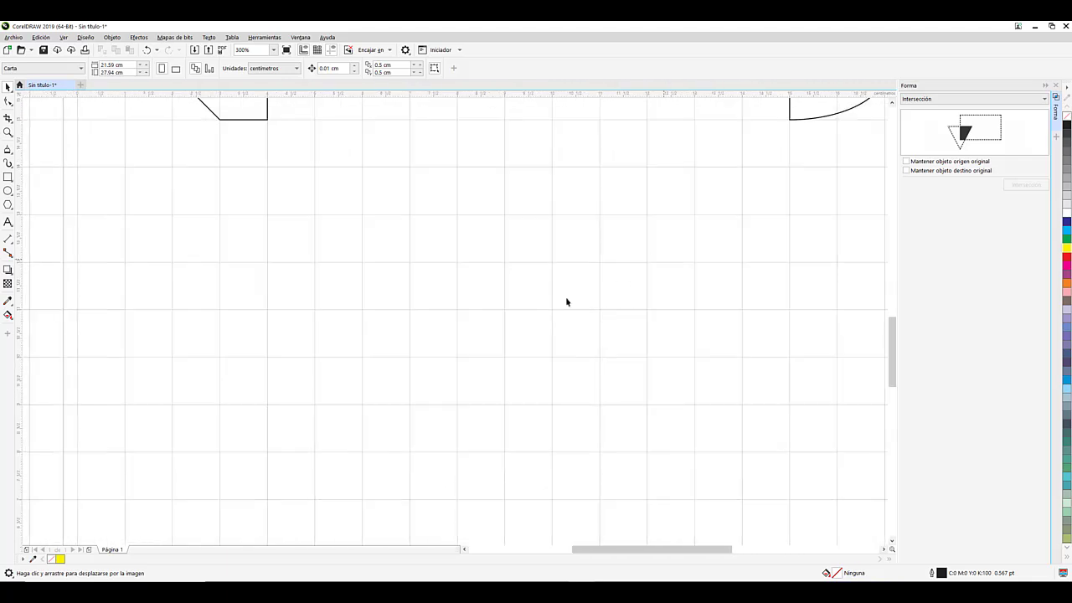
drag(517, 298, 437, 288)
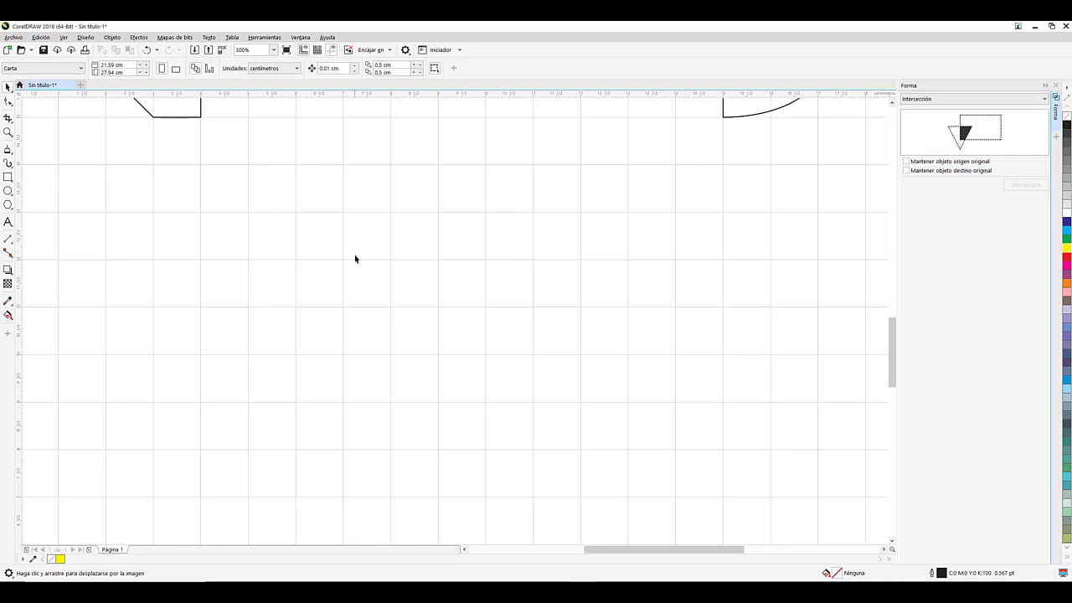
key(F5)
click(437, 163)
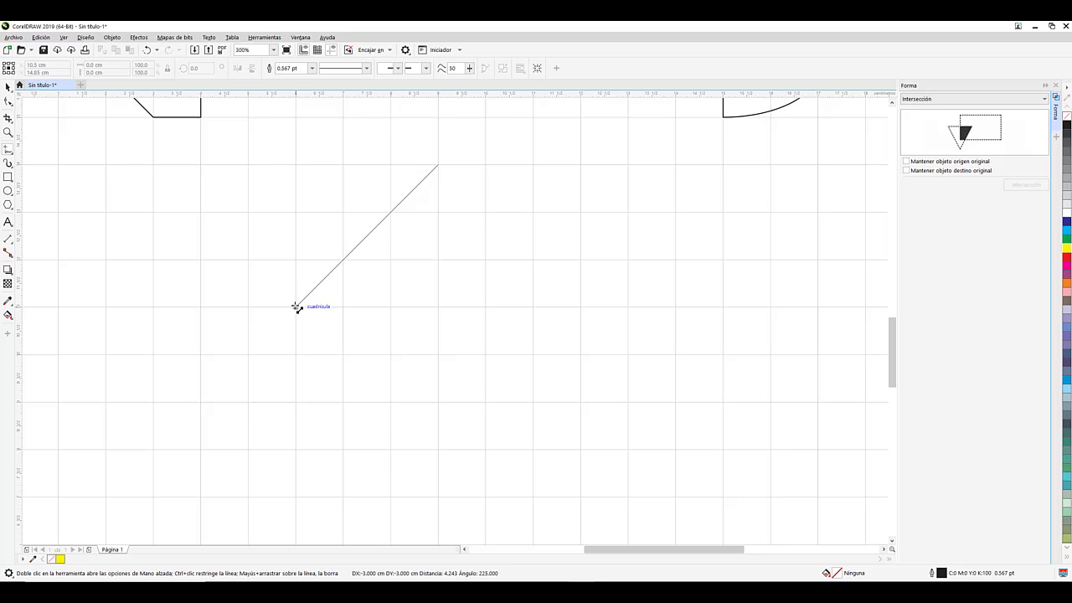
click(296, 307)
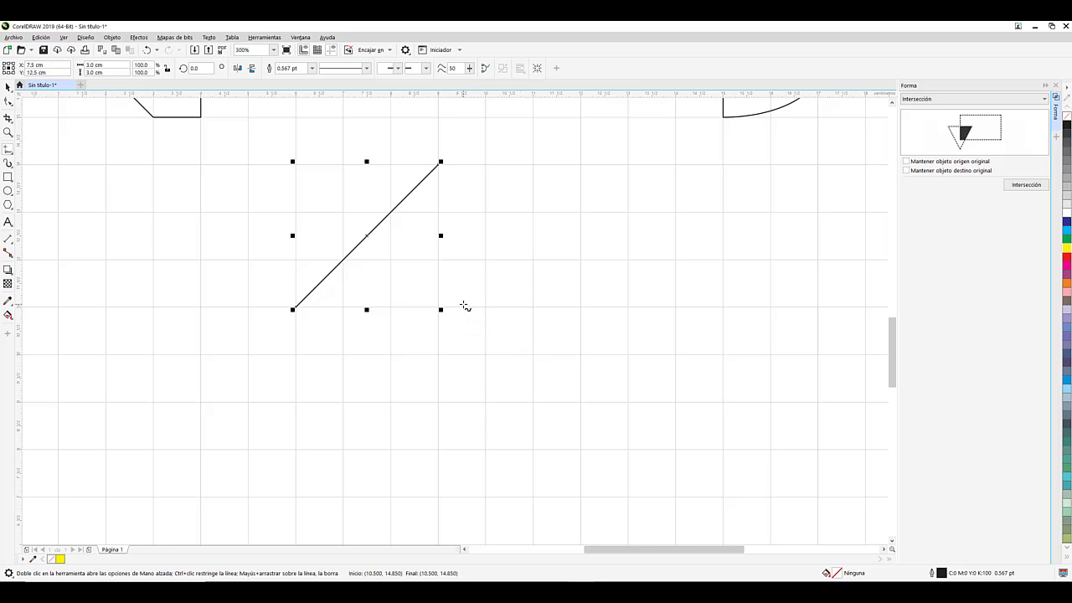
- Draw a 6 by 3 cm rectangle whose upper-left corner the line cuts, plus two 3 cm circles overlapping its bottom edge and upper-right corner
key(F6)
click(347, 215)
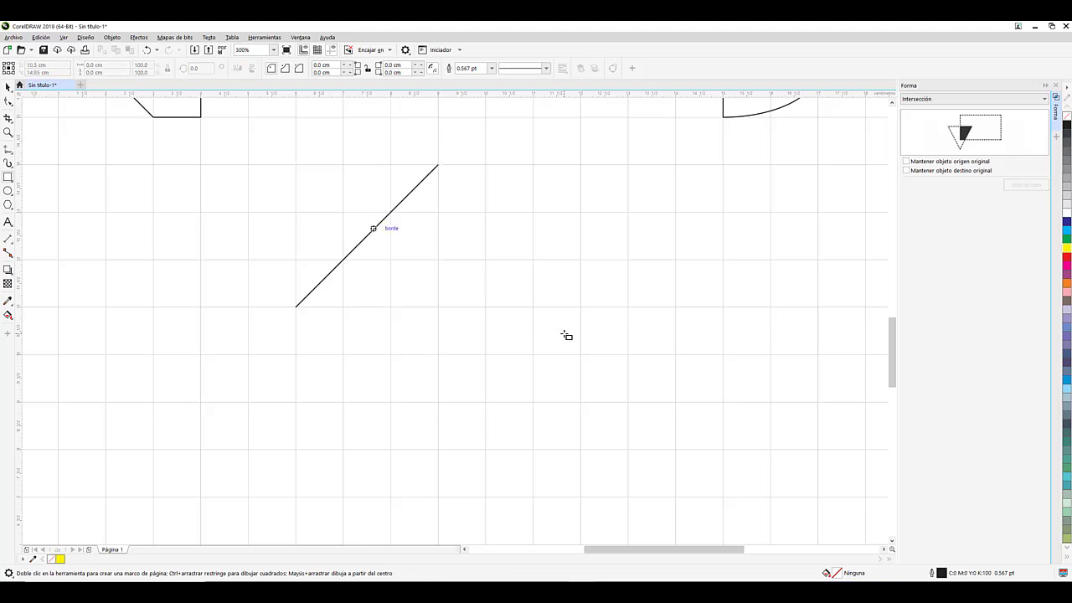
drag(342, 212, 629, 356)
key(F7)
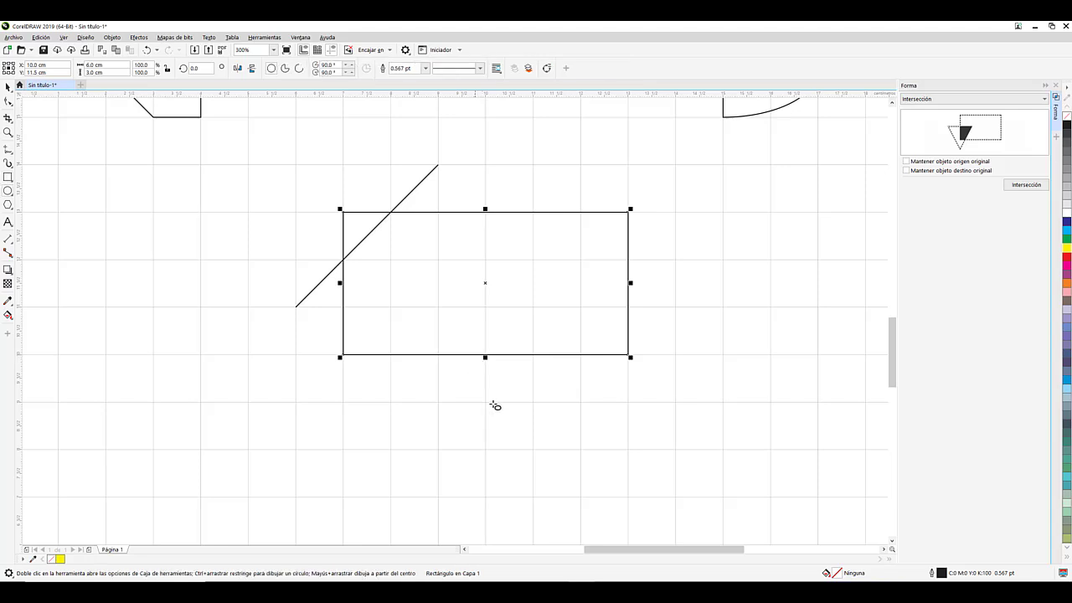
drag(534, 450, 390, 308)
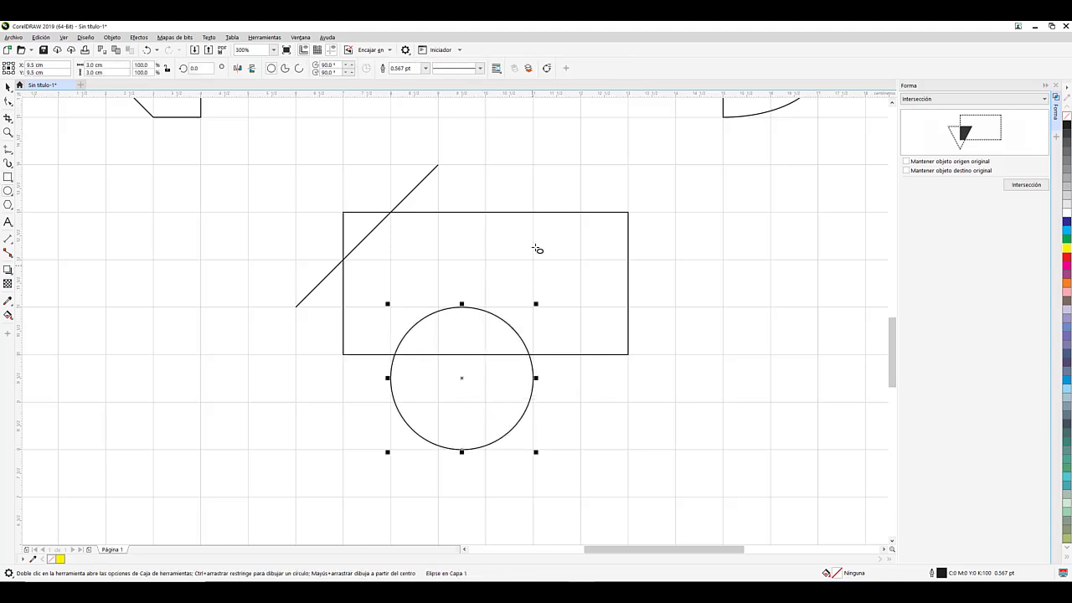
drag(533, 165, 678, 309)
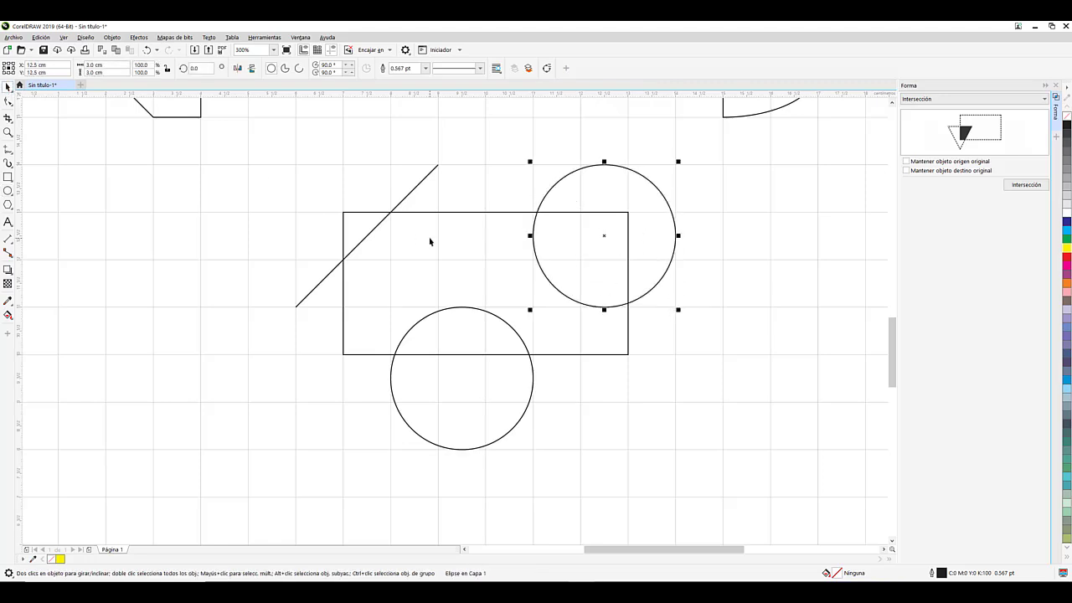
- Fill the rectangle's central region, bounded by the diagonal line and both circles, using Relleno inteligente
scroll(430, 241, up, 1)
key(h)
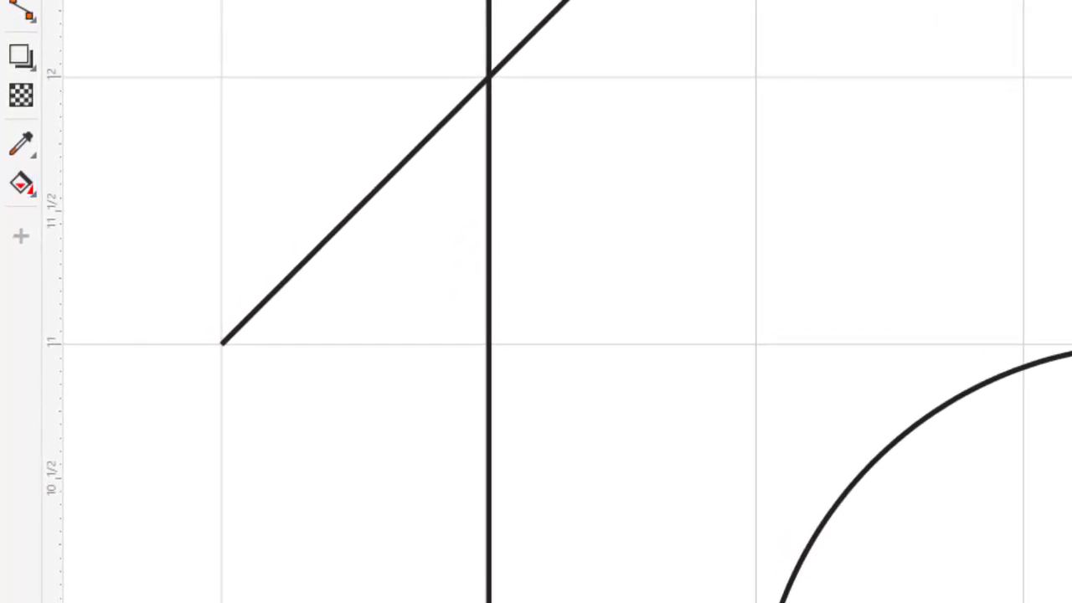
click(20, 183)
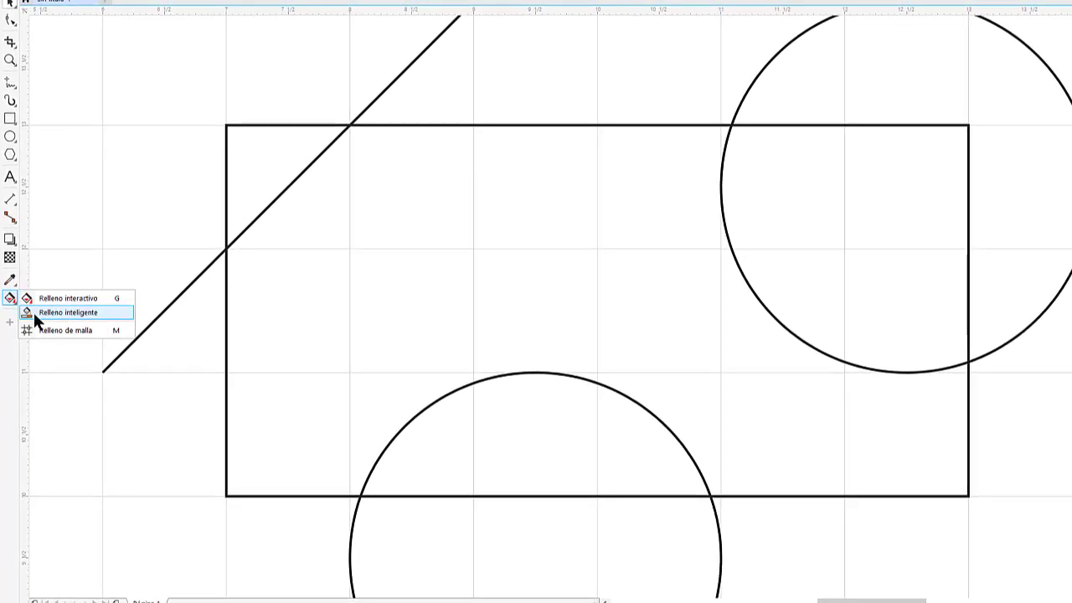
click(109, 315)
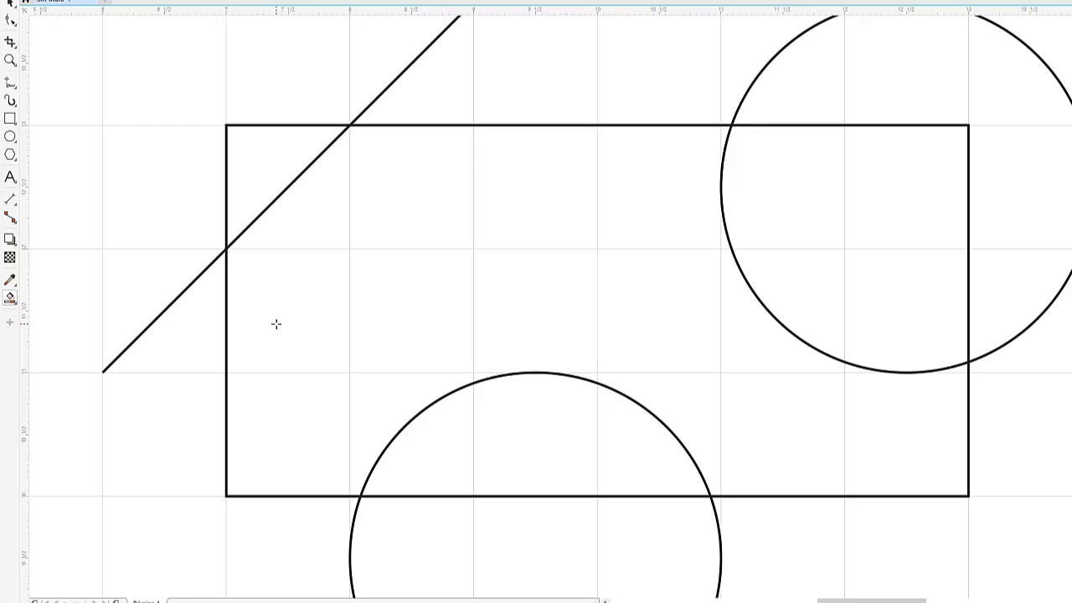
click(534, 285)
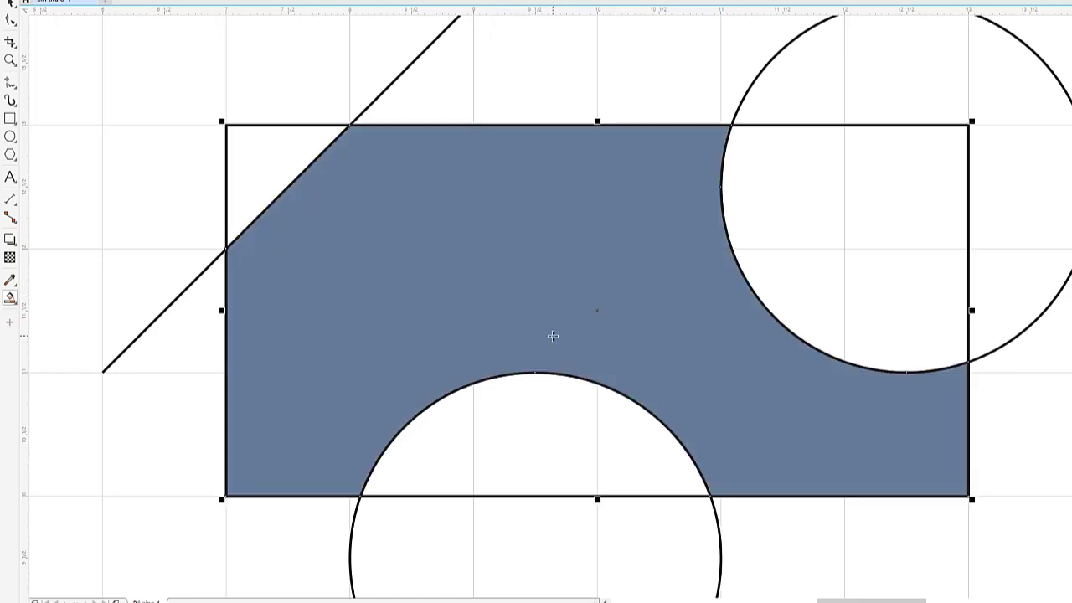
- Move the filled shape 8 cm to the right, clear of the original line, rectangle and circles
scroll(552, 335, down, 2)
drag(528, 265, 512, 237)
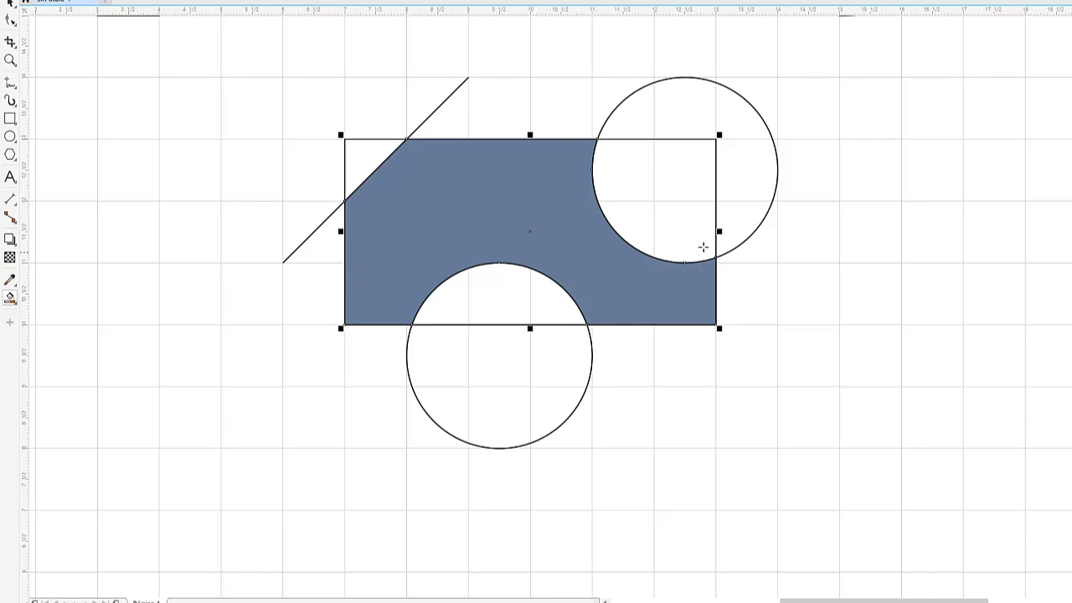
drag(459, 213, 401, 256)
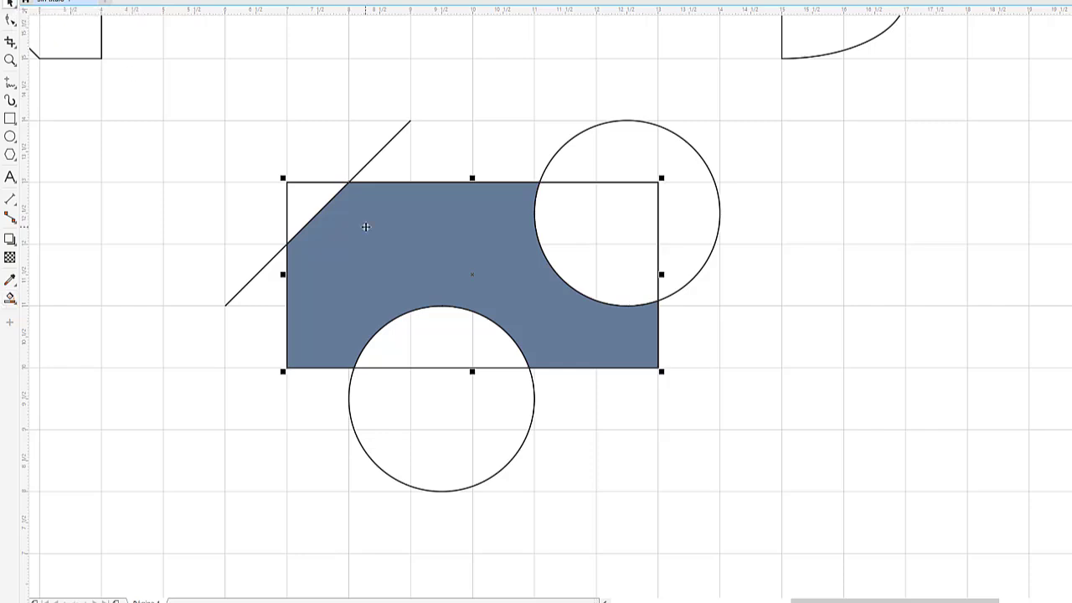
drag(362, 225, 862, 229)
drag(611, 289, 182, 341)
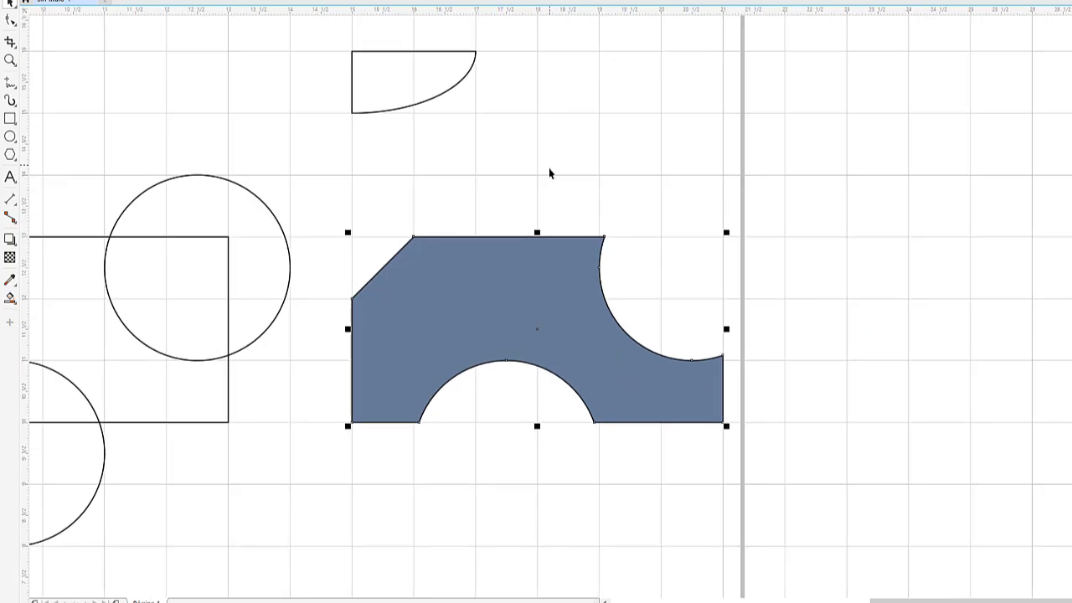
scroll(540, 221, up, 1)
scroll(511, 188, down, 1)
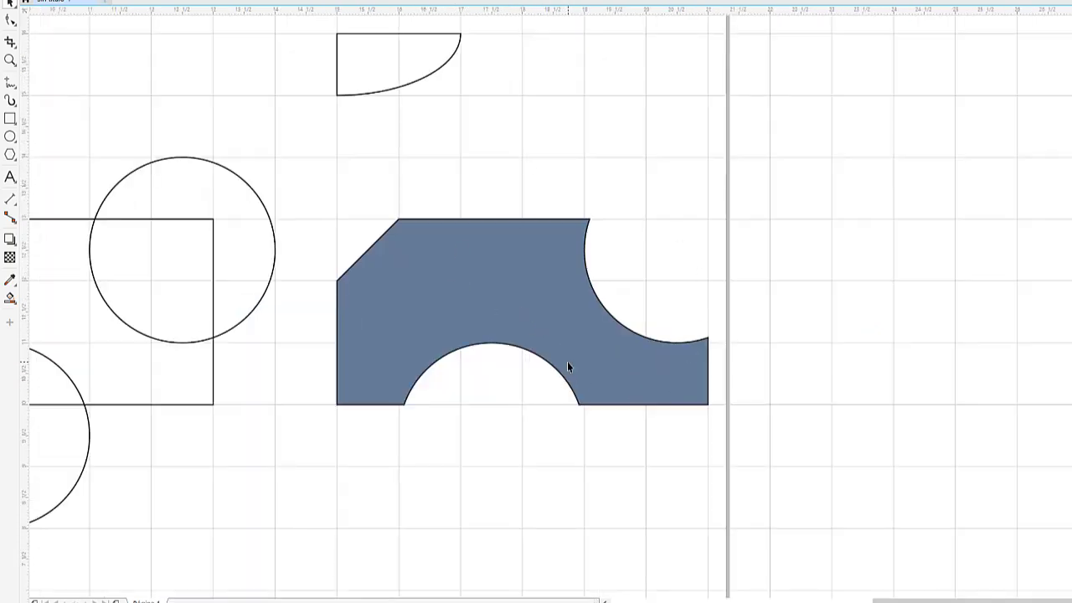
drag(570, 362, 816, 351)
drag(499, 358, 581, 357)
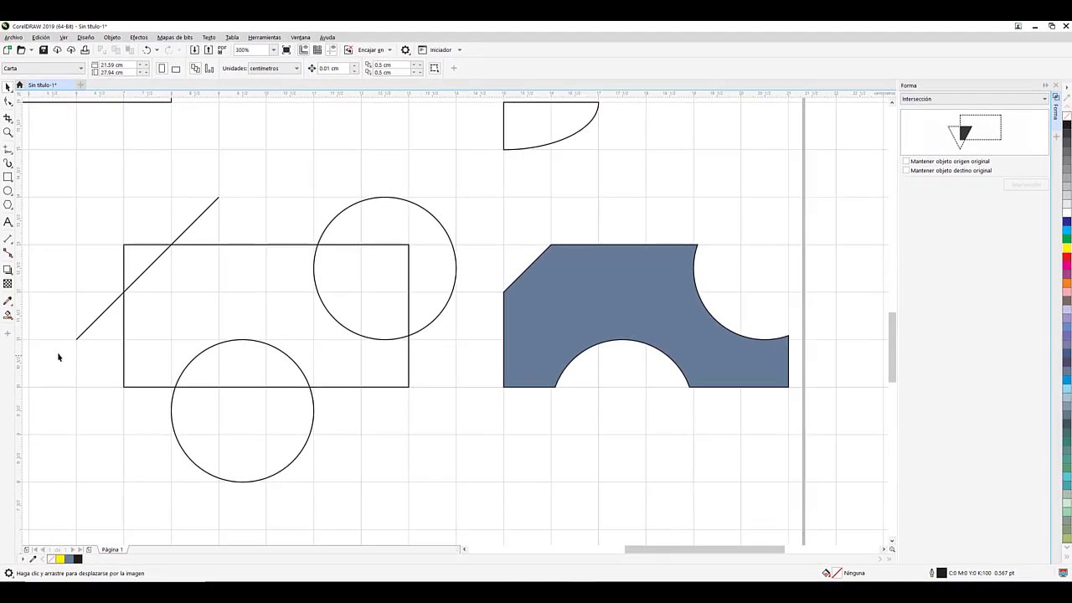
- Smart-fill the overlap of the rectangle and upper-right circle, and move the filled piece 6 cm right and 4 cm down
click(7, 313)
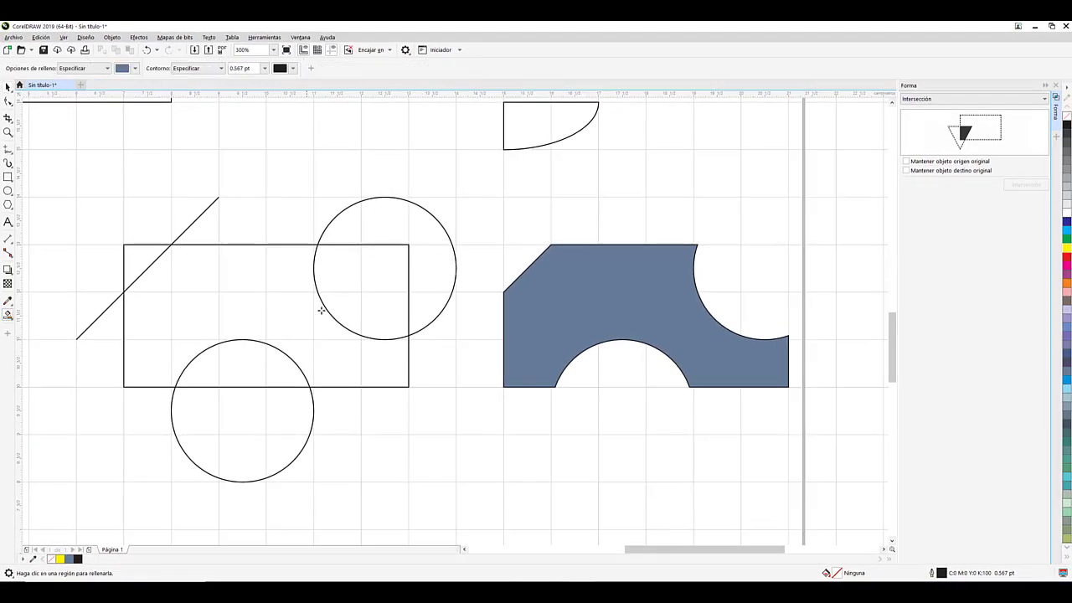
click(375, 287)
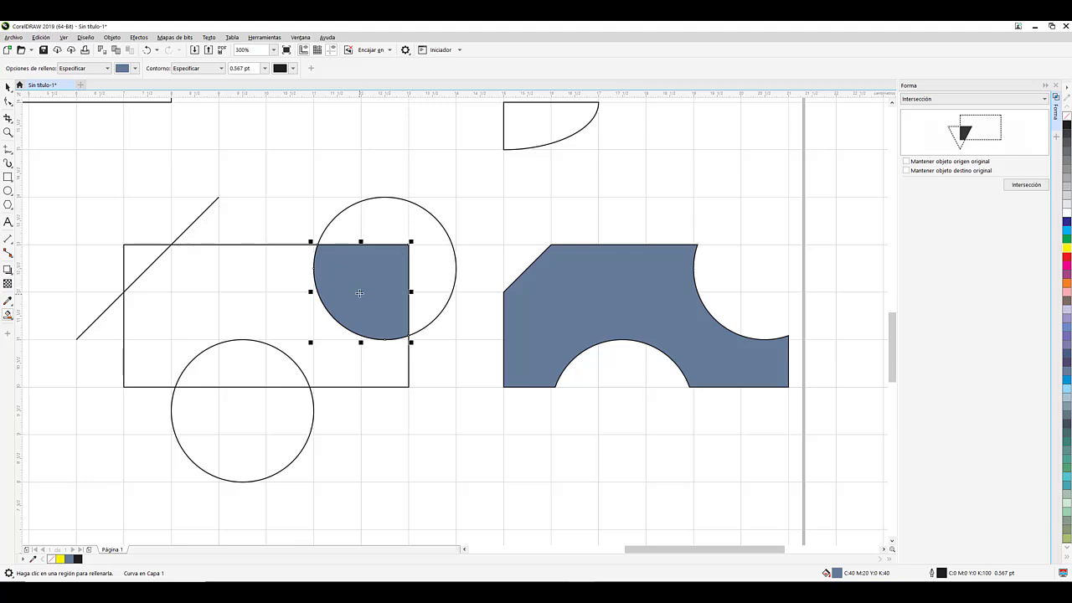
key(space)
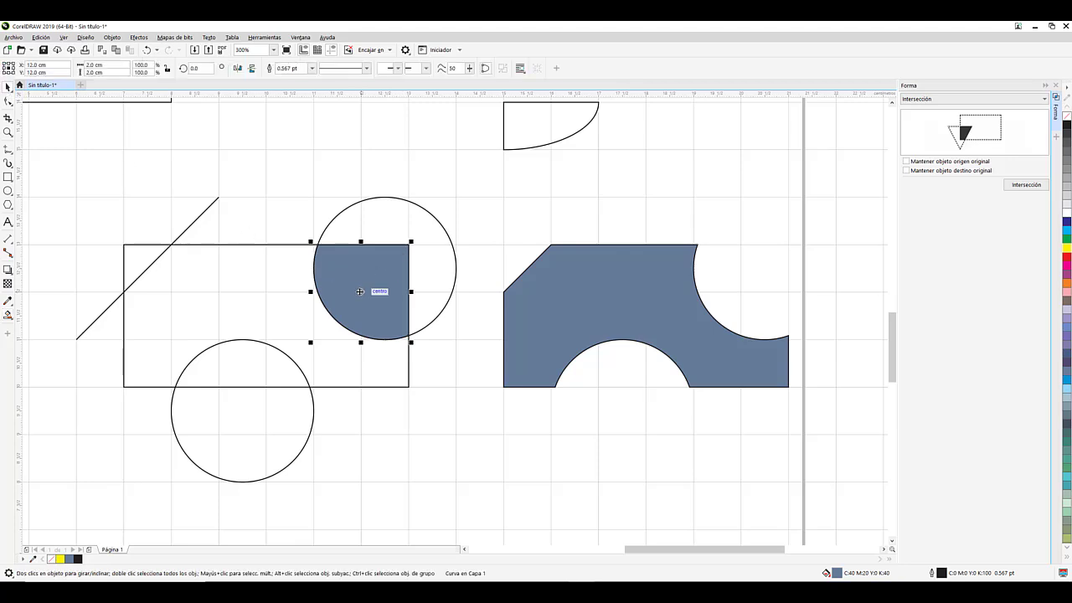
drag(359, 290, 645, 482)
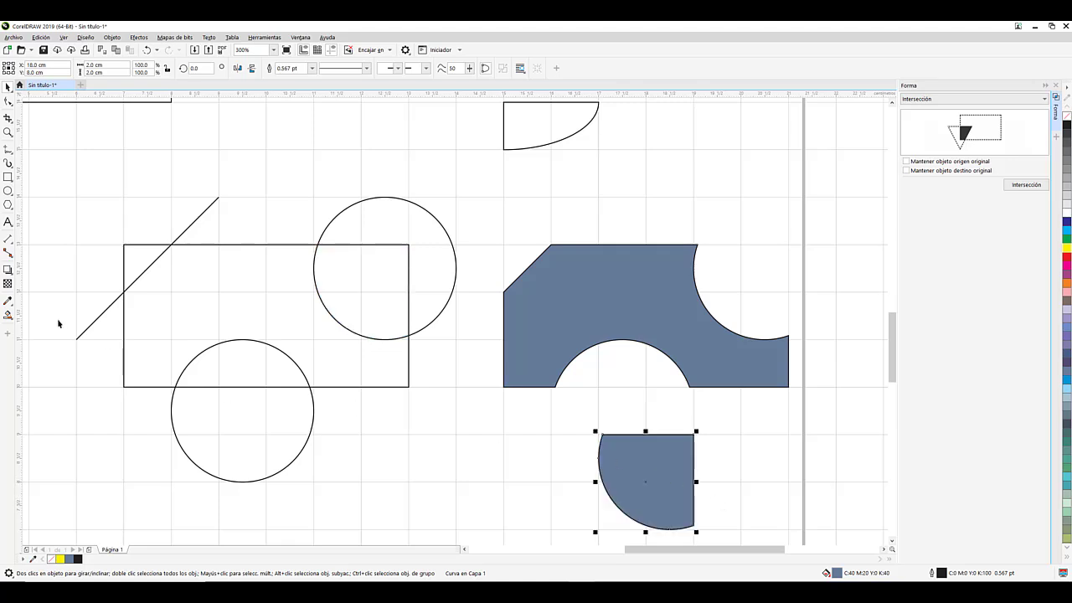
- Smart-fill the overlap of the rectangle and lower circle, move the piece about 5.1 cm right and 2 cm down, and deselect it
click(8, 315)
click(239, 372)
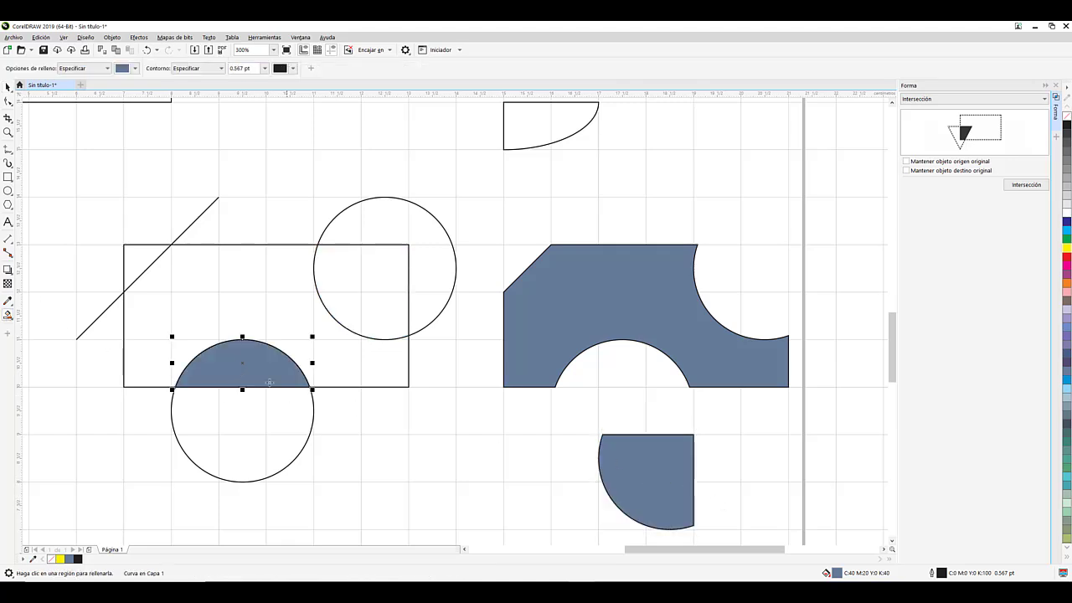
click(8, 86)
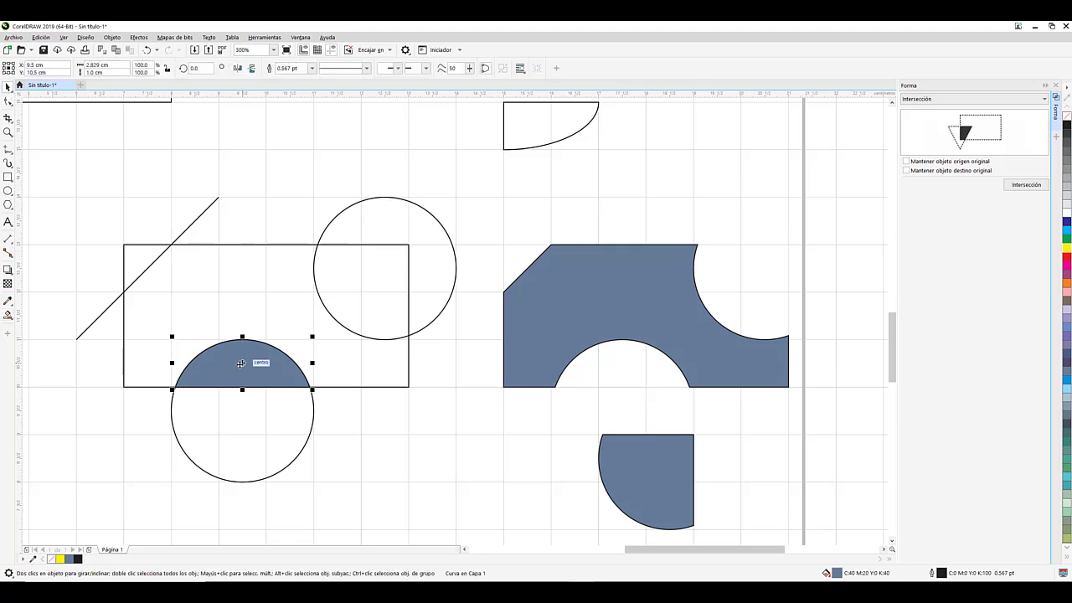
drag(240, 363, 486, 465)
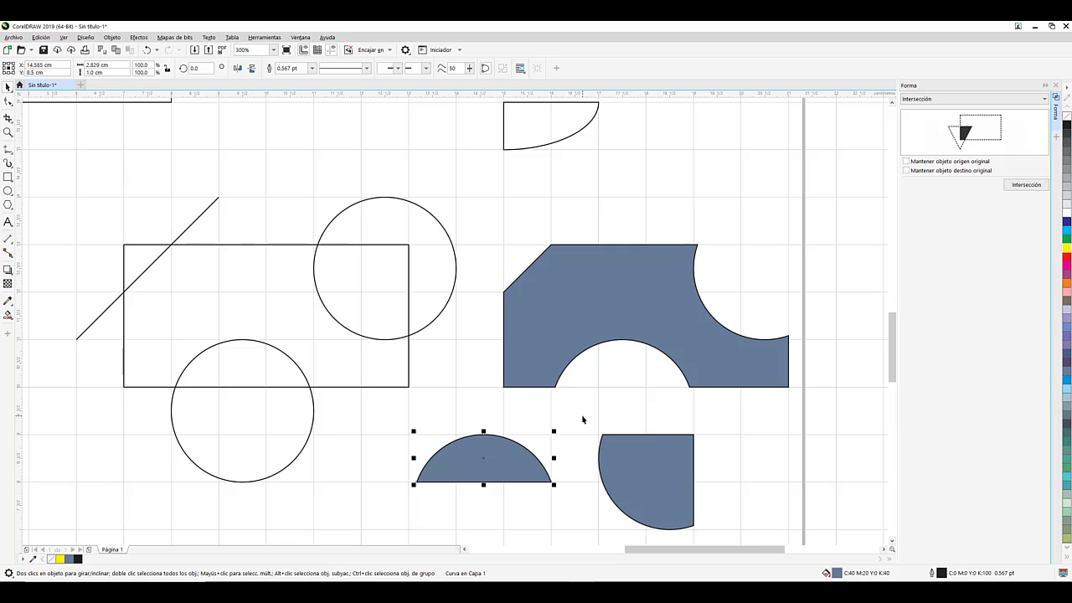
drag(585, 423, 471, 423)
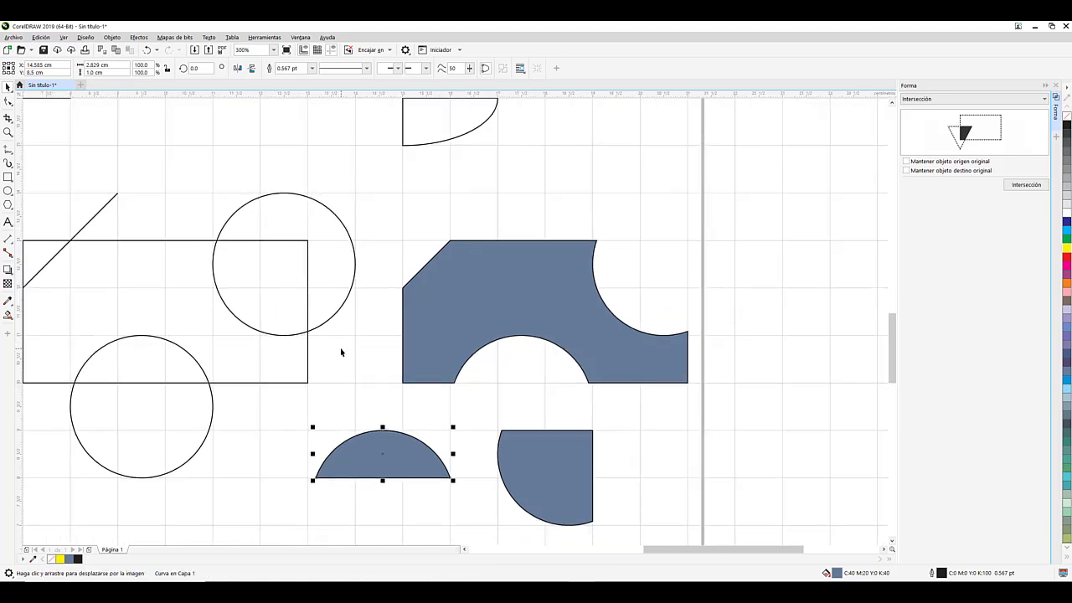
key(Escape)
- Review all the figures drawn on the page, the Dar forma shaping commands, and the smart-filled pieces beside their source shapes
scroll(339, 351, down, 2)
drag(367, 358, 494, 430)
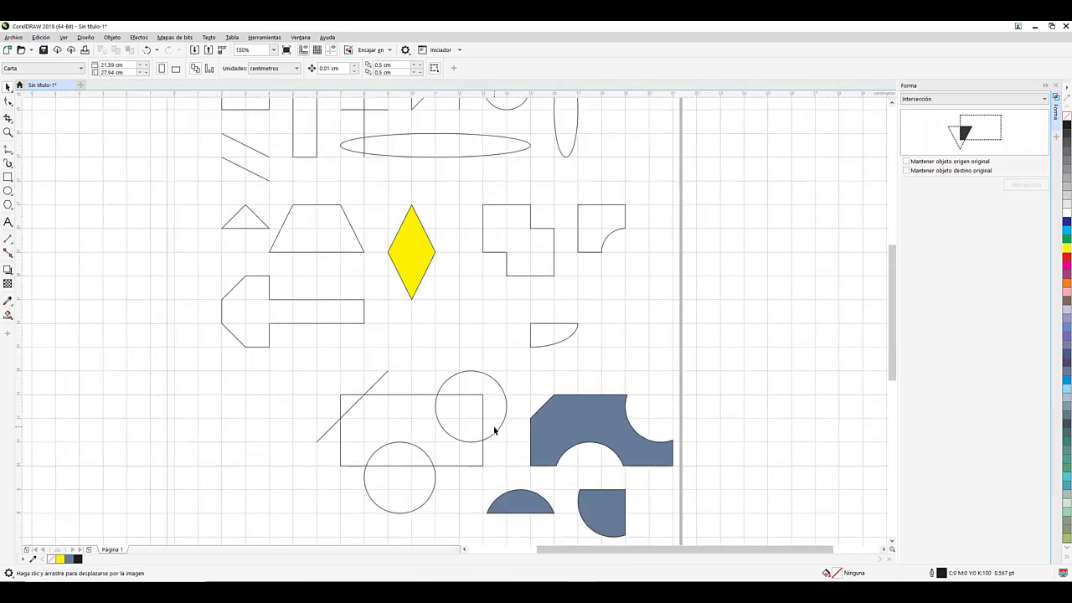
drag(439, 308, 481, 534)
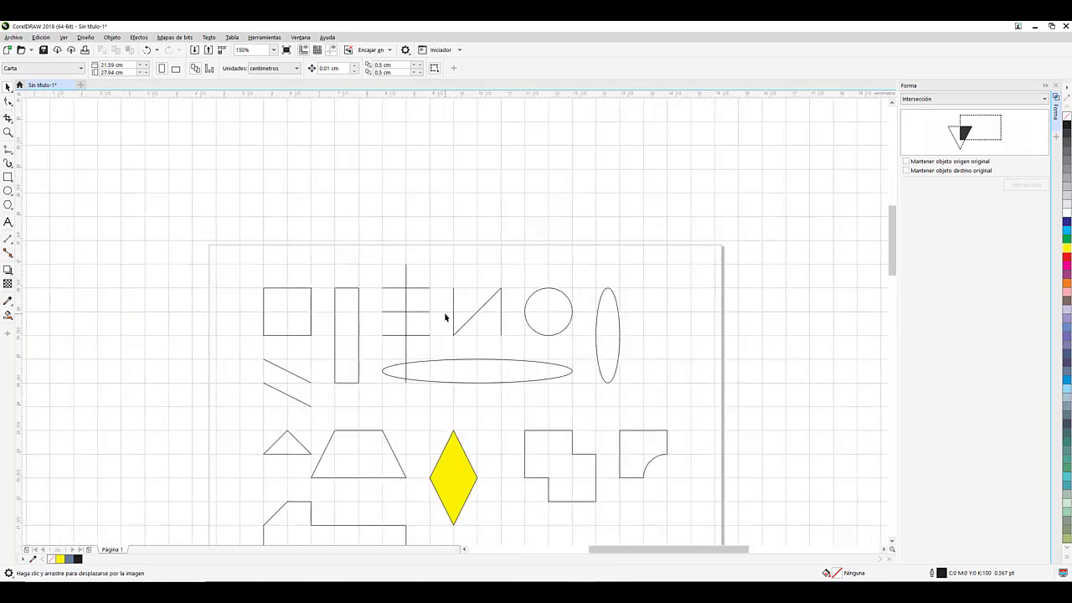
scroll(444, 313, up, 1)
drag(448, 378, 473, 341)
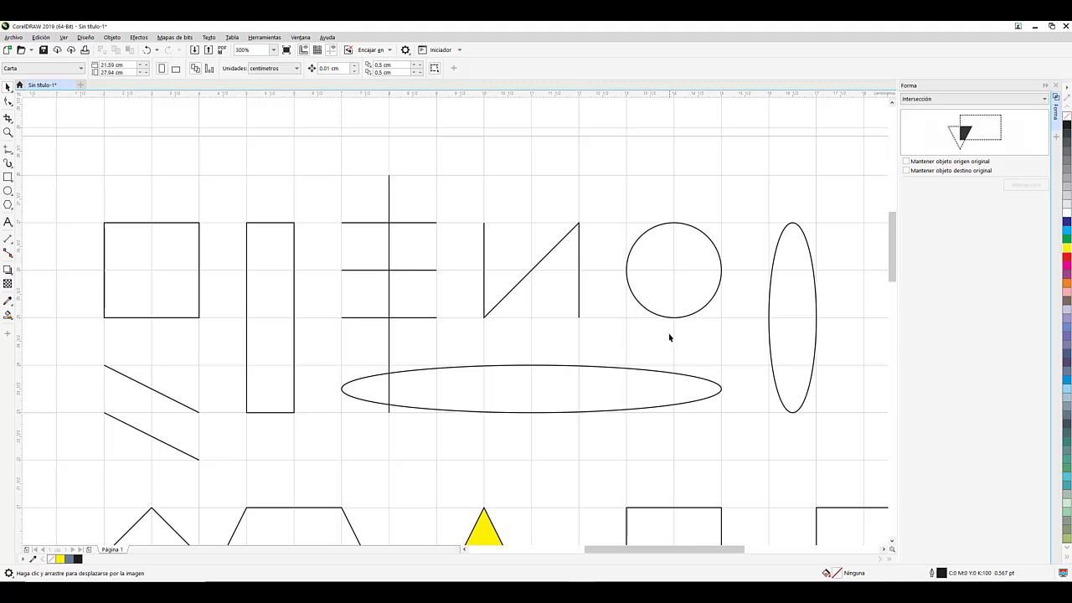
scroll(637, 391, down, 5)
scroll(583, 332, left, 1)
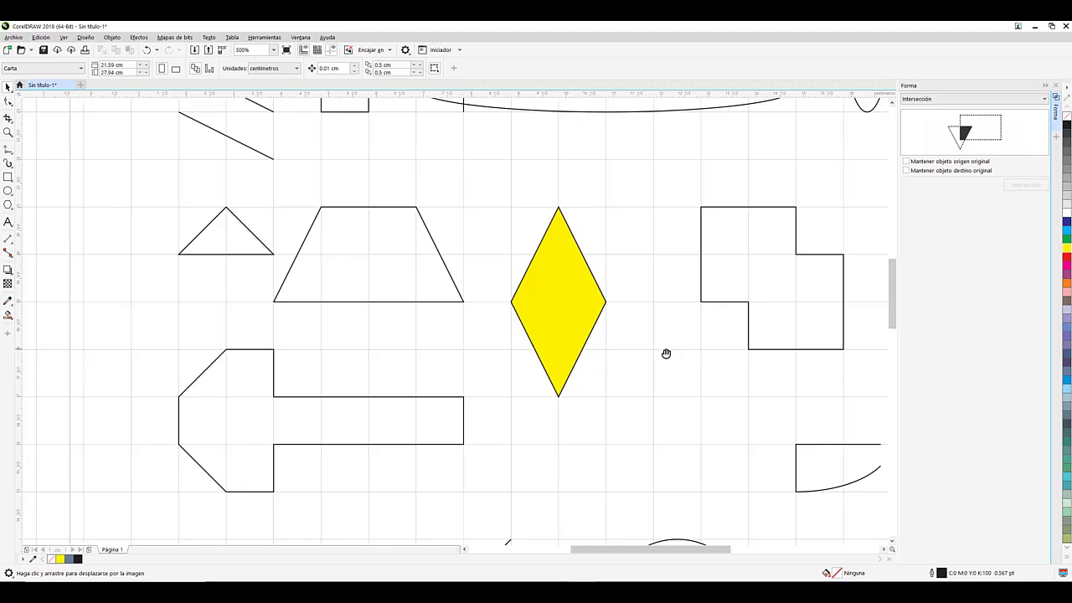
drag(665, 354, 371, 335)
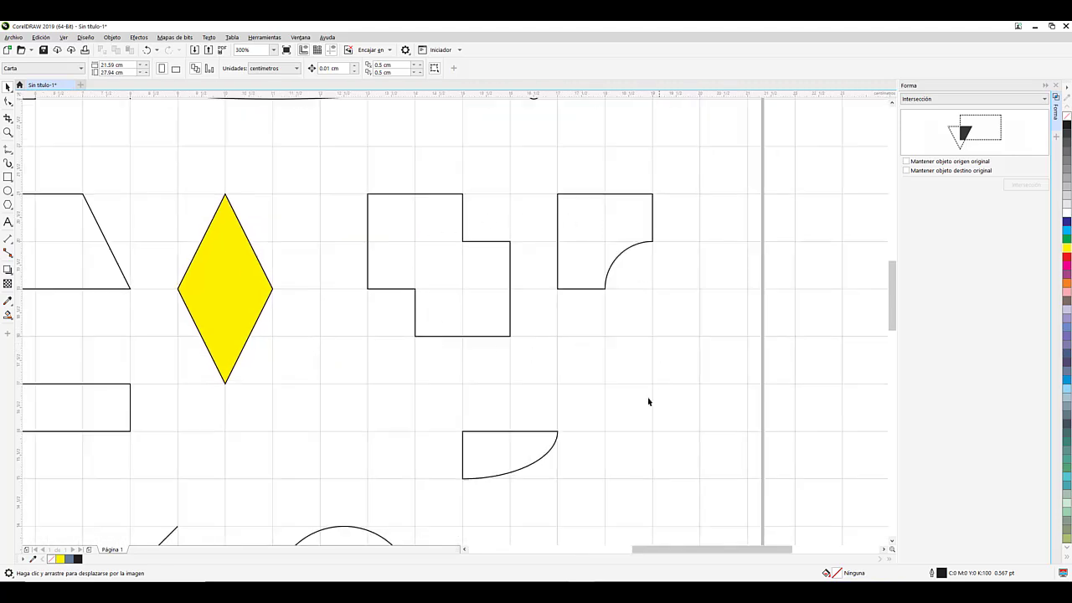
click(110, 38)
mouse_move(185, 241)
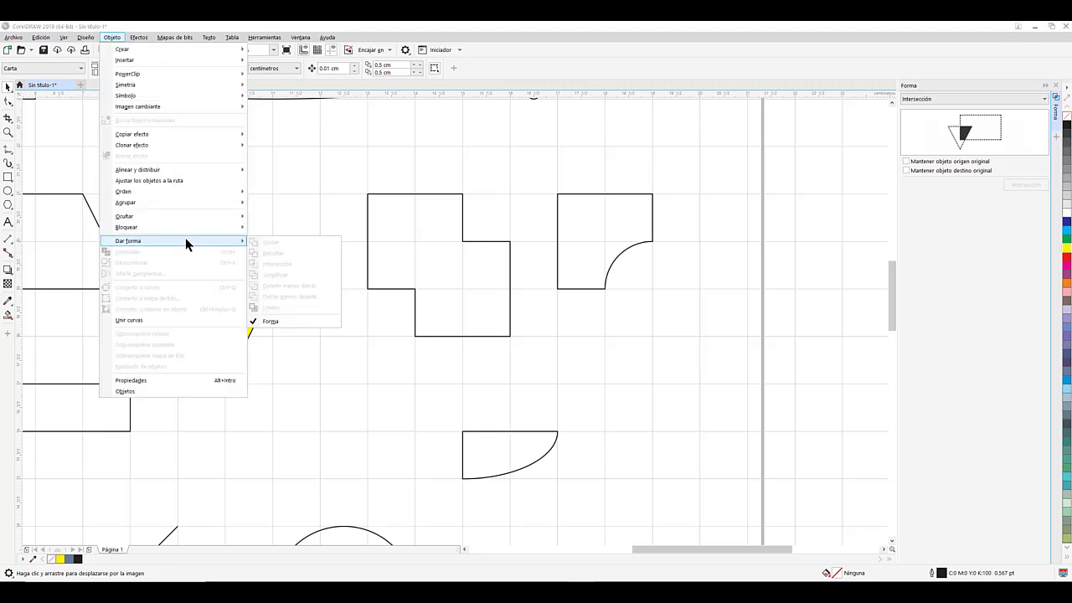
click(612, 320)
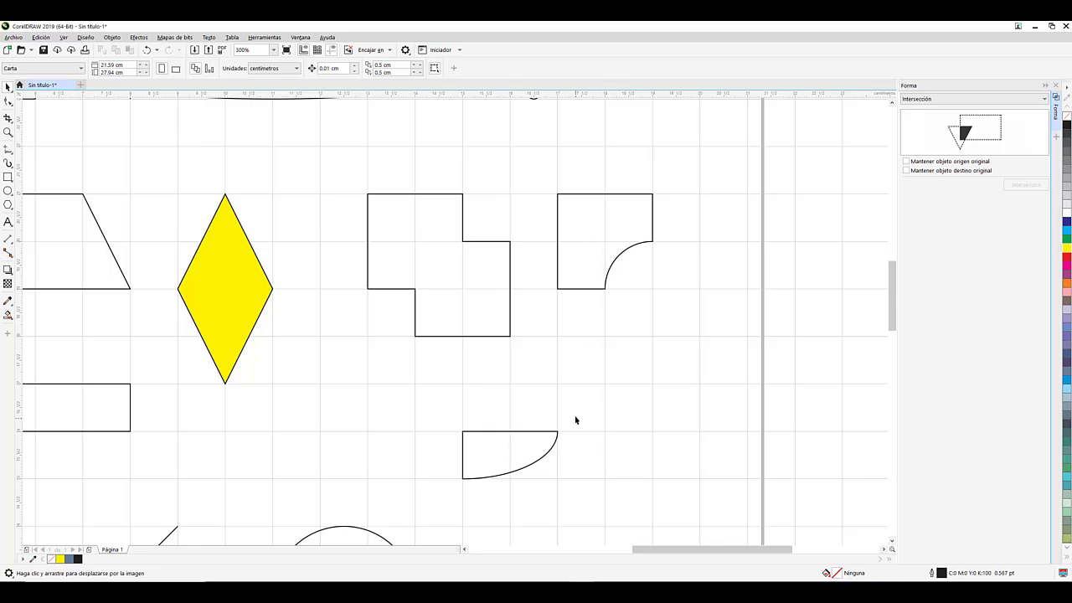
scroll(575, 419, down, 6)
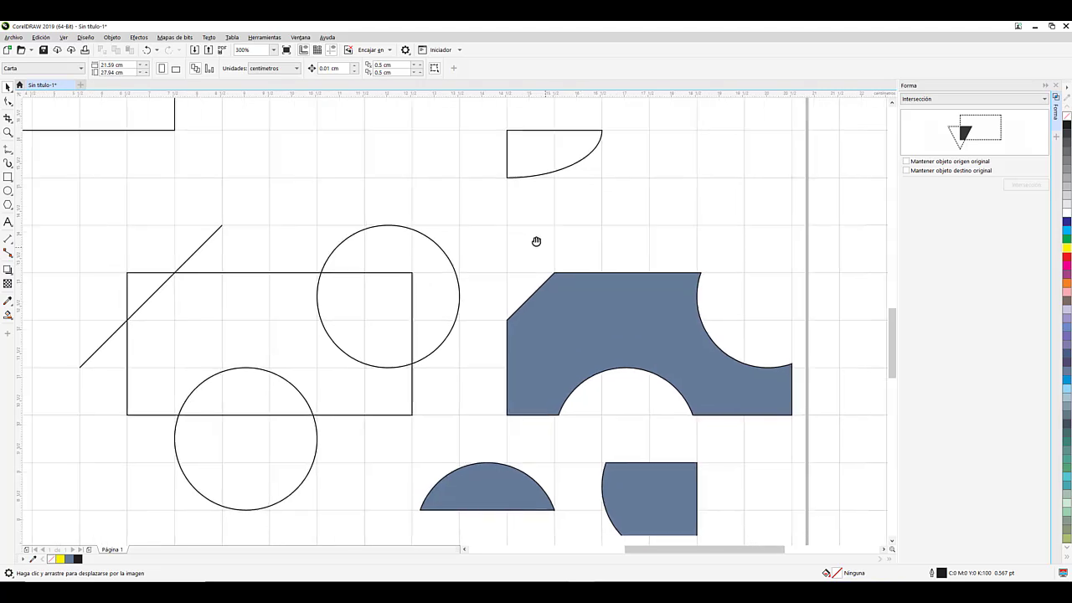
drag(536, 242, 510, 193)
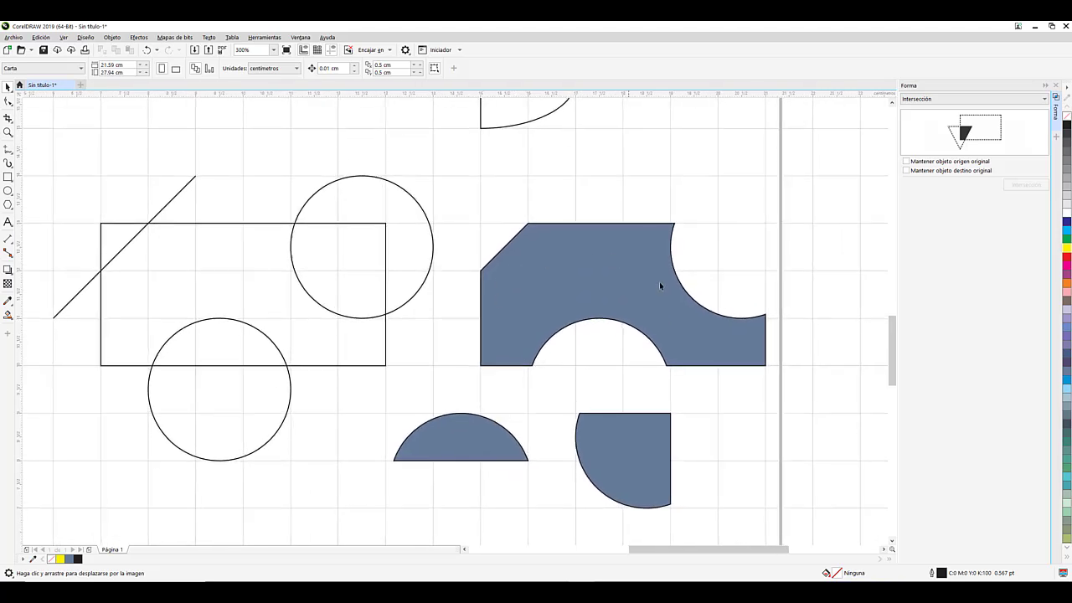